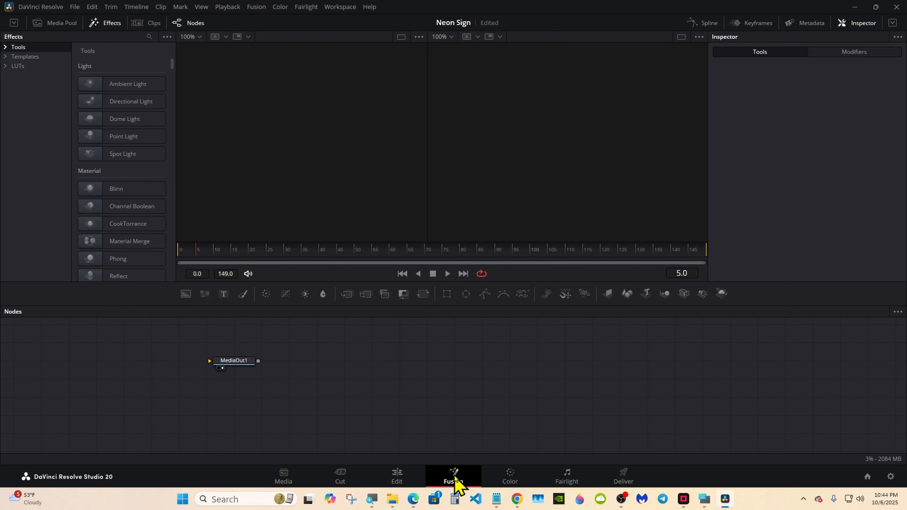
Centre MediaOut1 in the node graph and place the on-screen keyboard at the lower right
drag(244, 365, 519, 365)
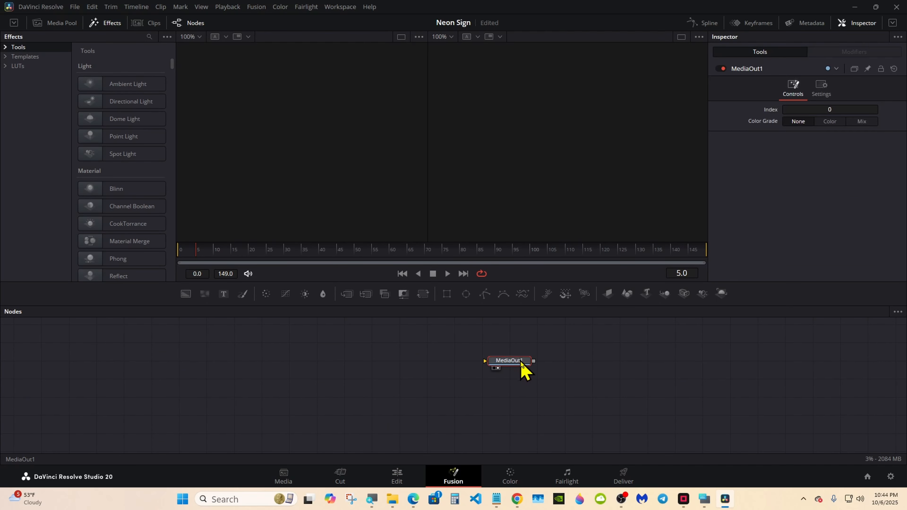
click(704, 499)
drag(661, 295, 711, 354)
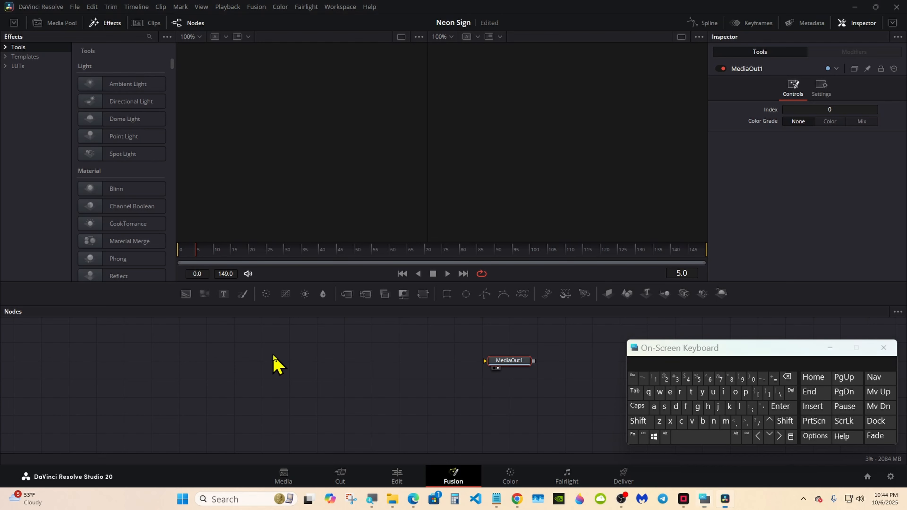
click(274, 363)
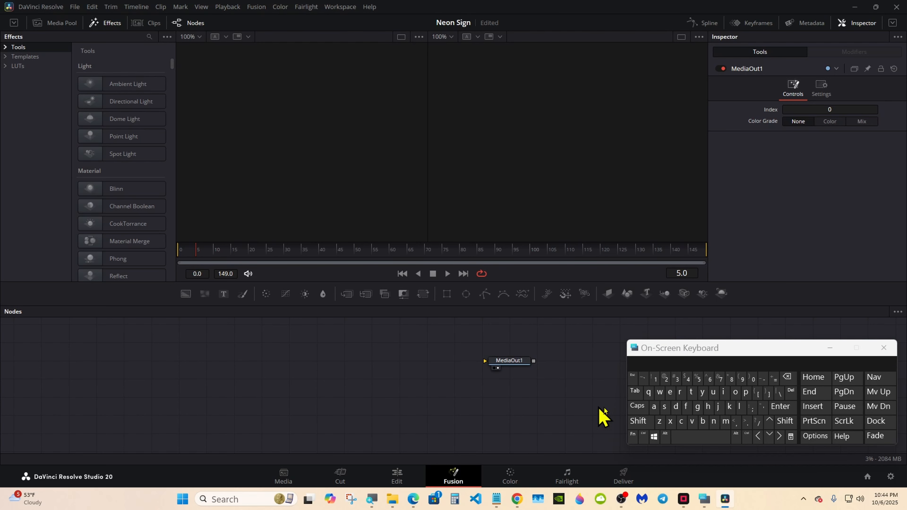
click(638, 421)
Add an sStar node to the node graph
click(698, 438)
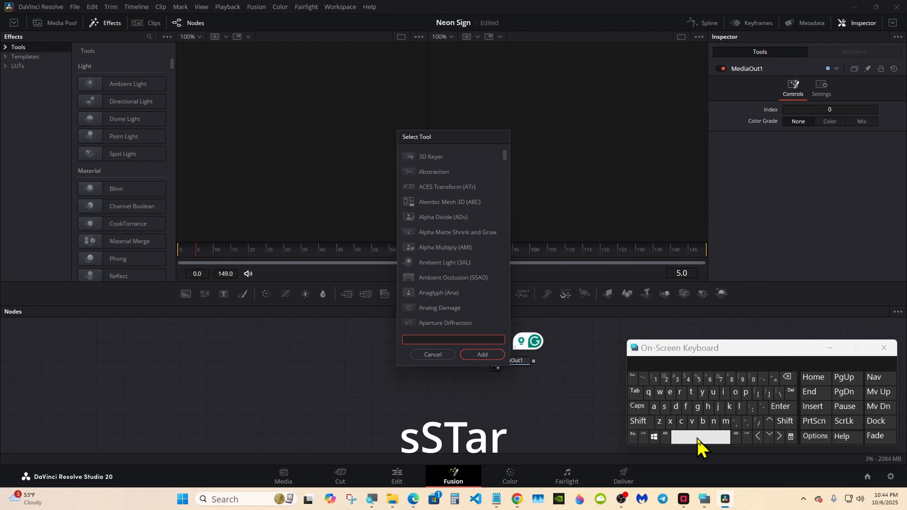
click(664, 406)
click(691, 392)
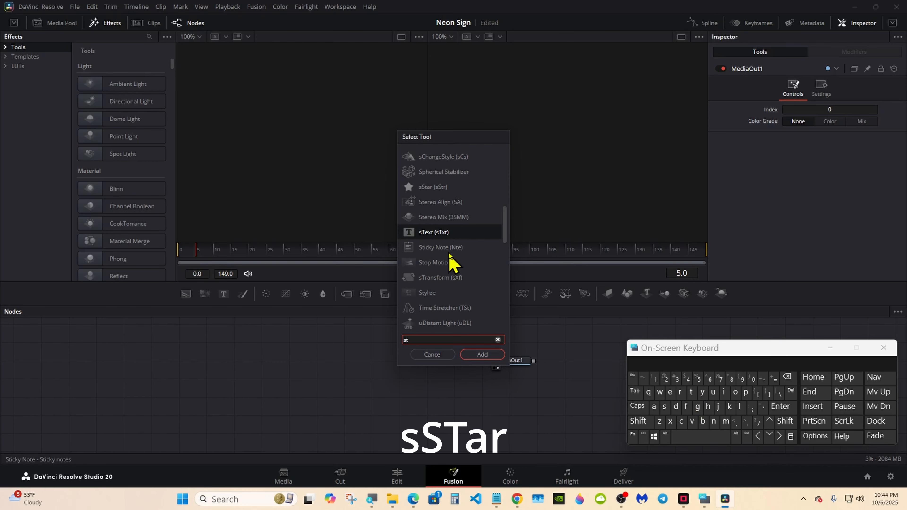
click(437, 188)
click(482, 355)
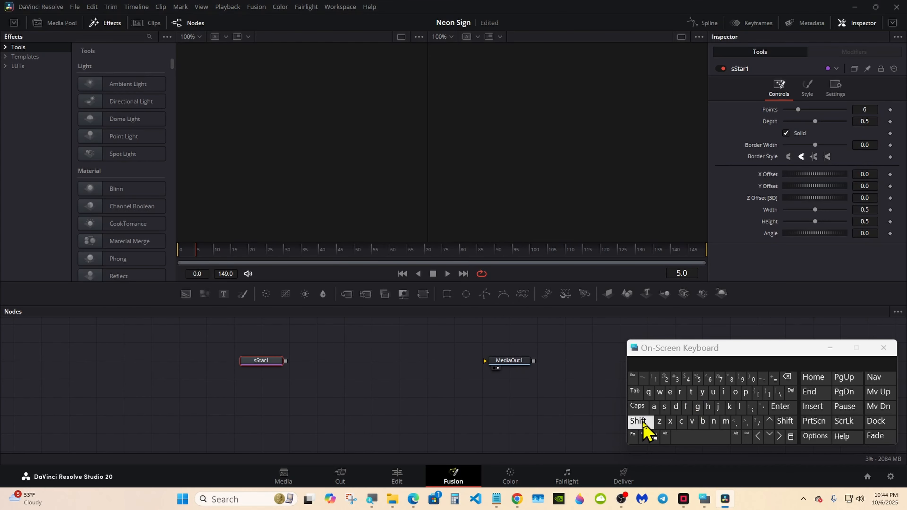
Add an sRender node after sStar1 and connect its output to MediaOut1
click(687, 438)
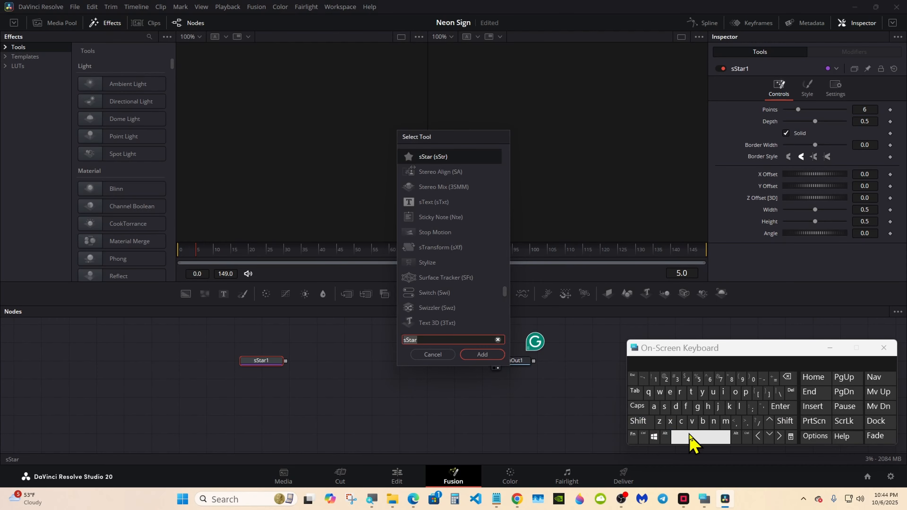
click(664, 406)
click(680, 392)
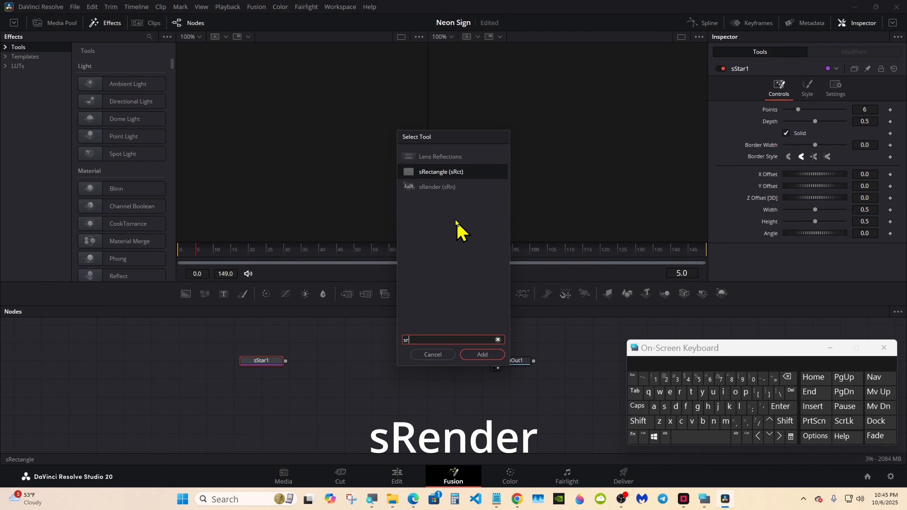
click(436, 187)
click(483, 355)
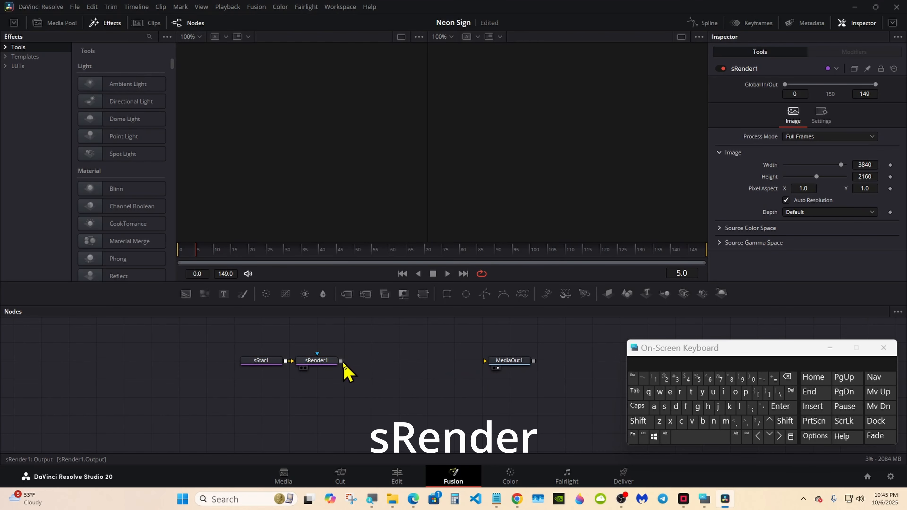
drag(343, 363, 549, 363)
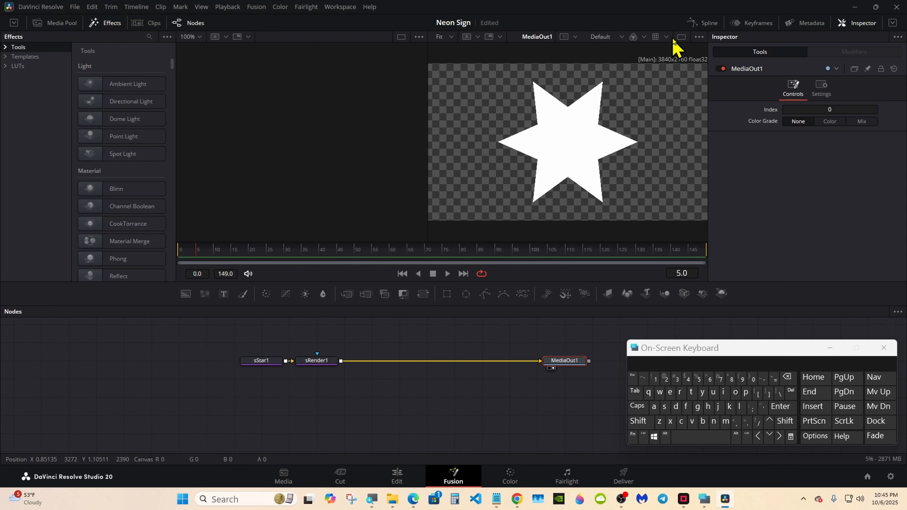
Give sStar1 2 points, no solid fill and a 0.01 border width
click(681, 36)
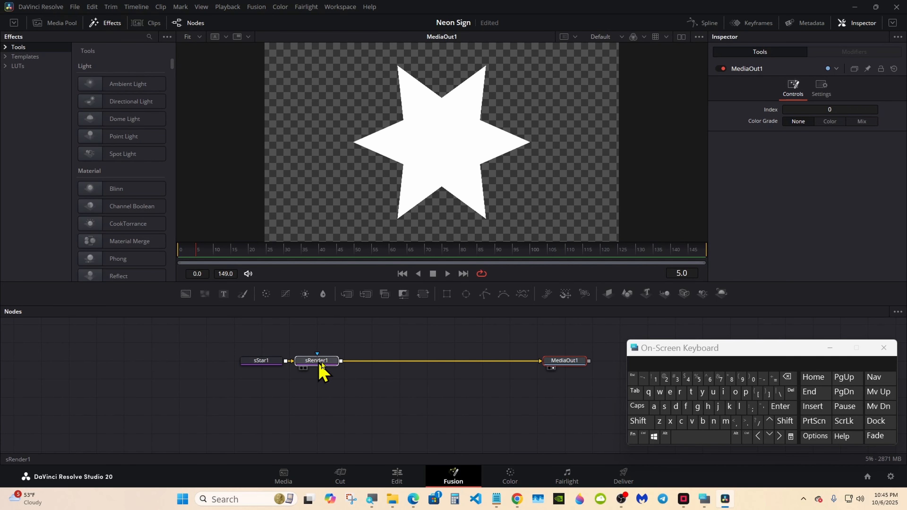
drag(318, 364, 510, 364)
click(258, 364)
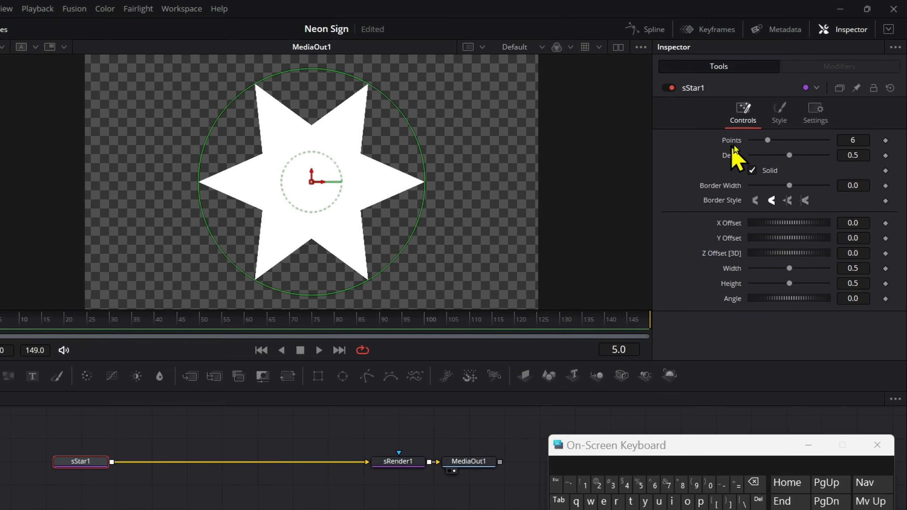
drag(797, 109, 794, 109)
drag(759, 142, 747, 143)
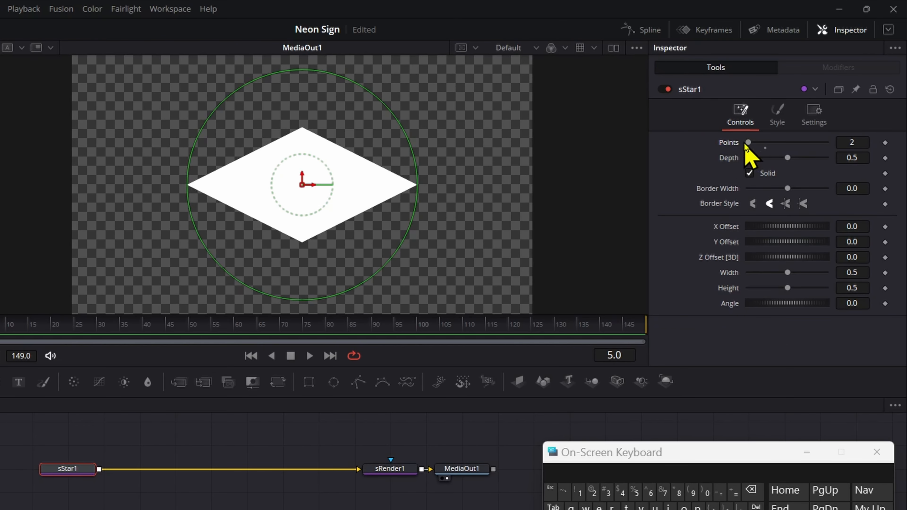
click(749, 173)
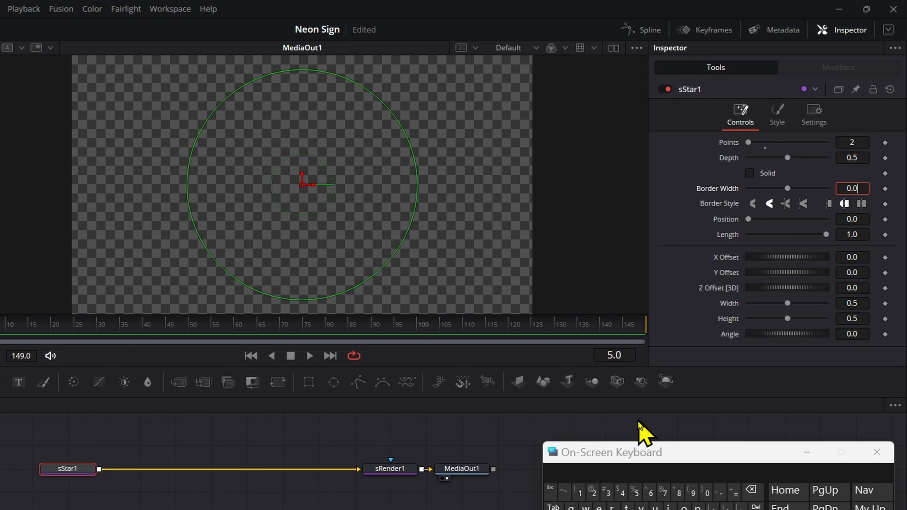
click(579, 492)
key(Tab)
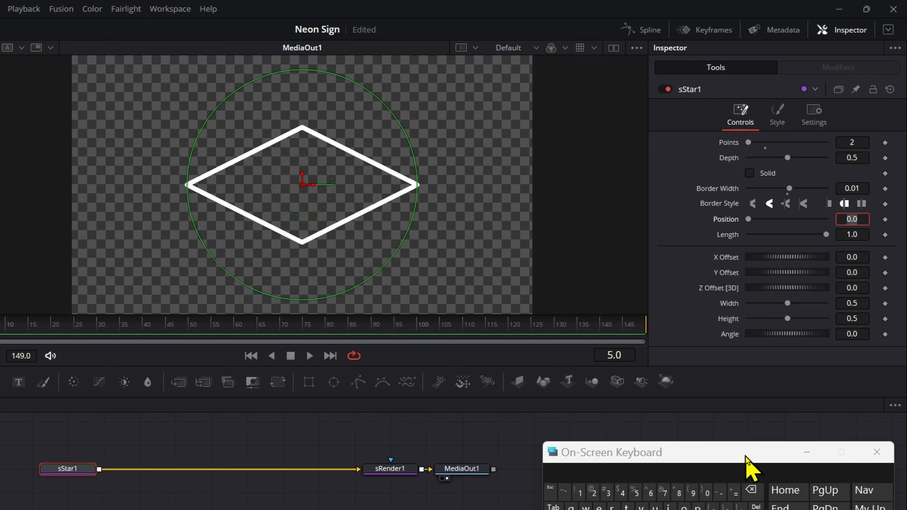
click(877, 452)
Link sStar1's Width to Height with an expression and set Height to 0.7
click(888, 30)
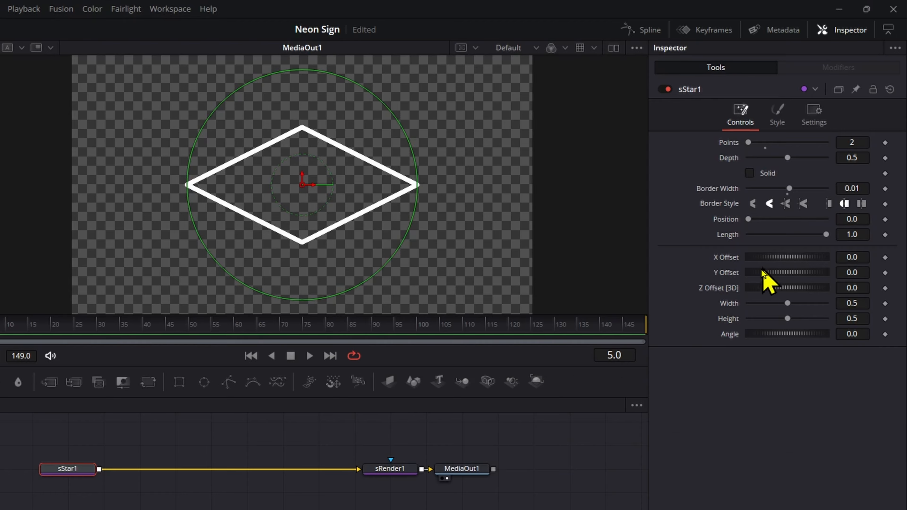
right_click(736, 306)
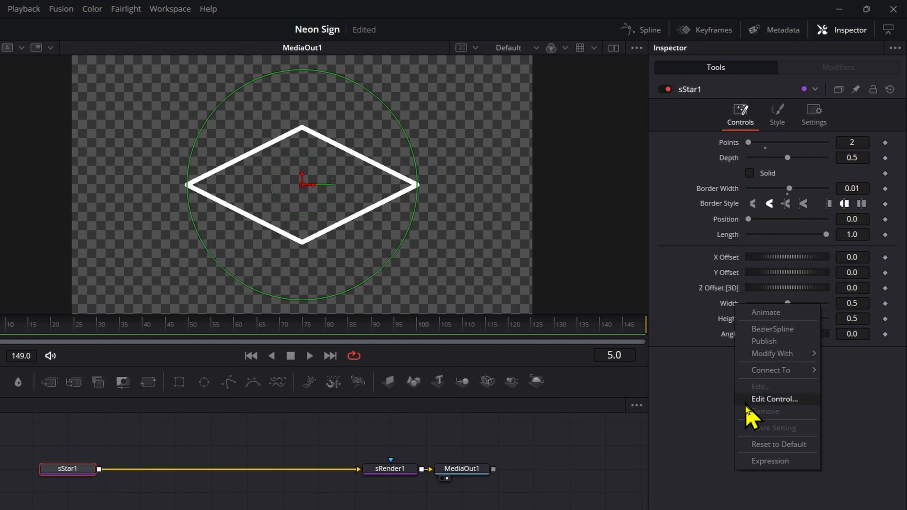
click(764, 461)
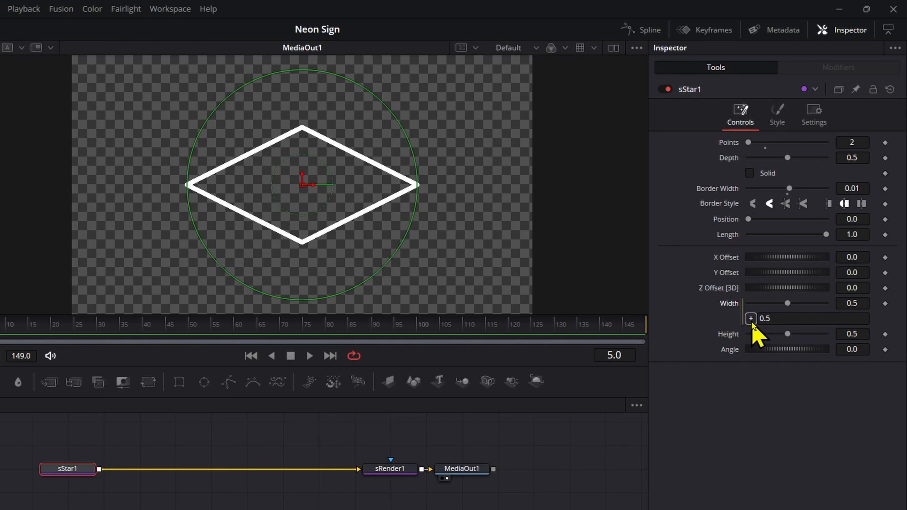
drag(751, 319, 730, 335)
drag(788, 333, 792, 333)
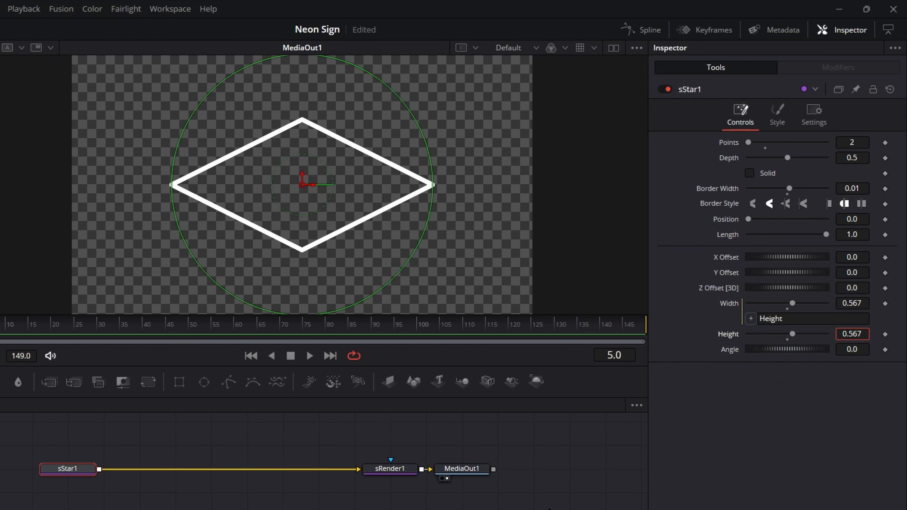
key(Tab)
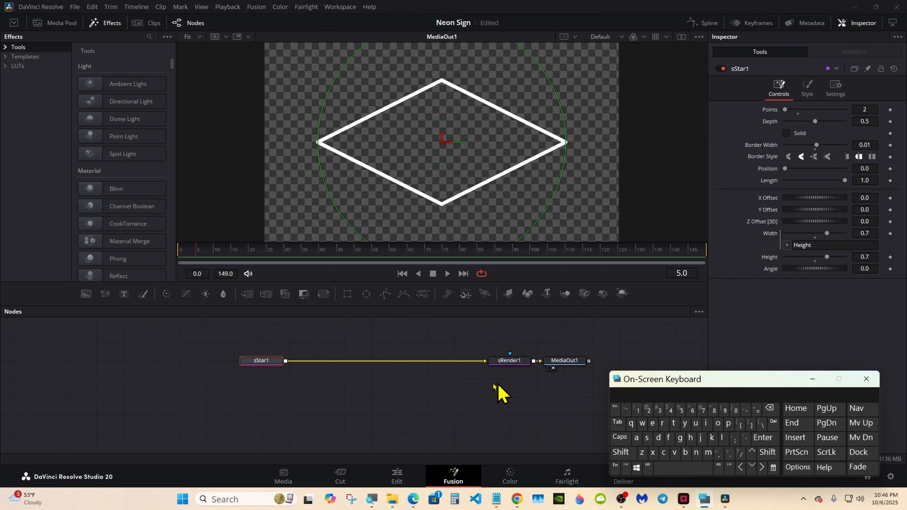
click(328, 325)
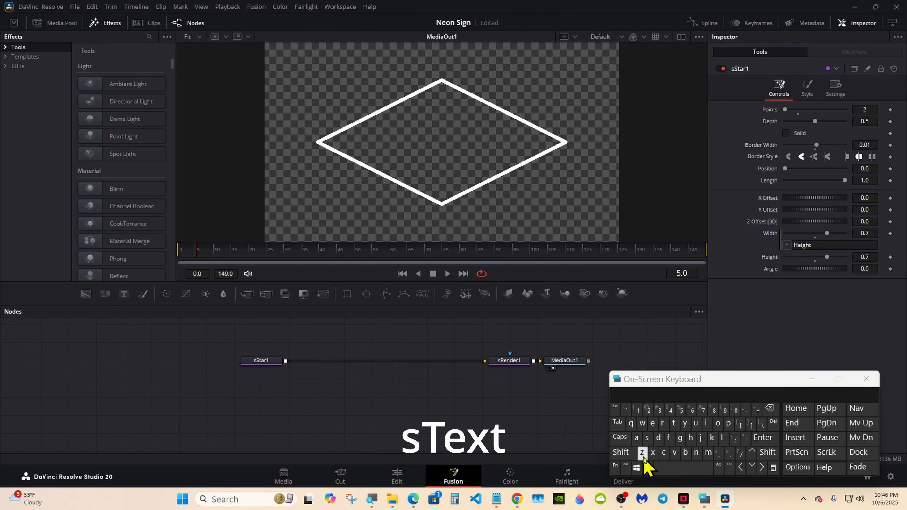
Add an sText node and merge it into the diamond's chain
click(621, 452)
click(672, 468)
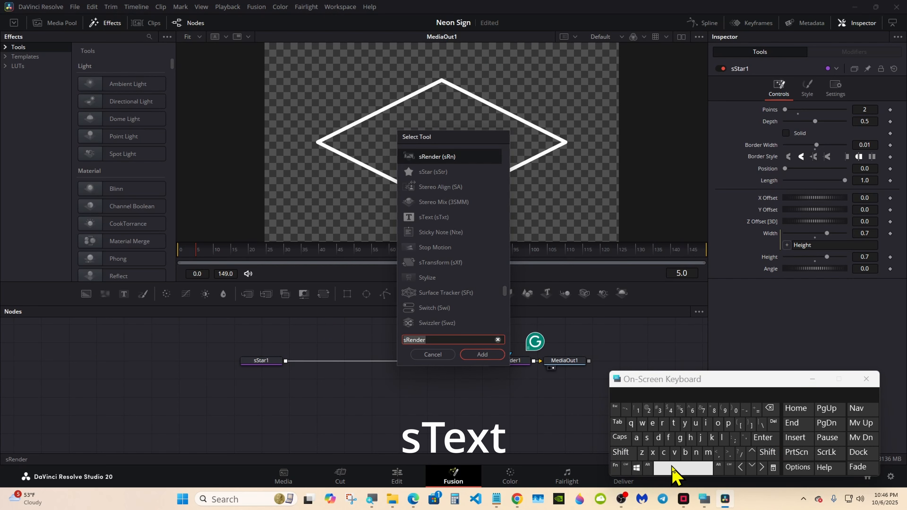
text(ste)
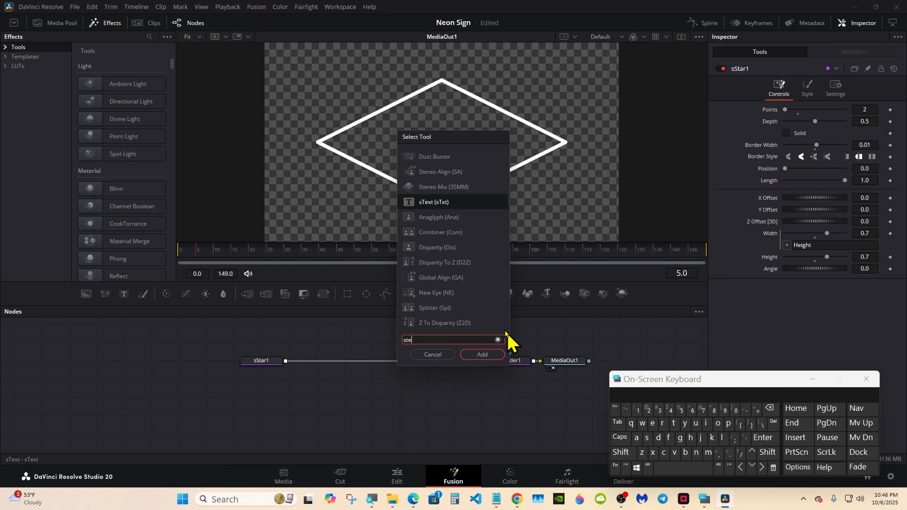
click(426, 202)
click(471, 355)
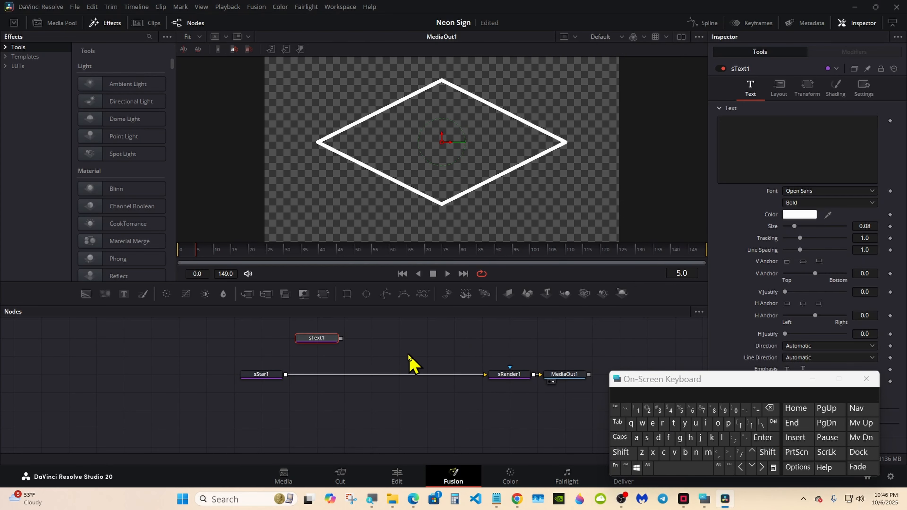
drag(342, 342, 289, 376)
Type 'Sonny's' and 'Digital' as the first two lines of the sign text
click(315, 339)
drag(691, 380, 565, 373)
click(747, 149)
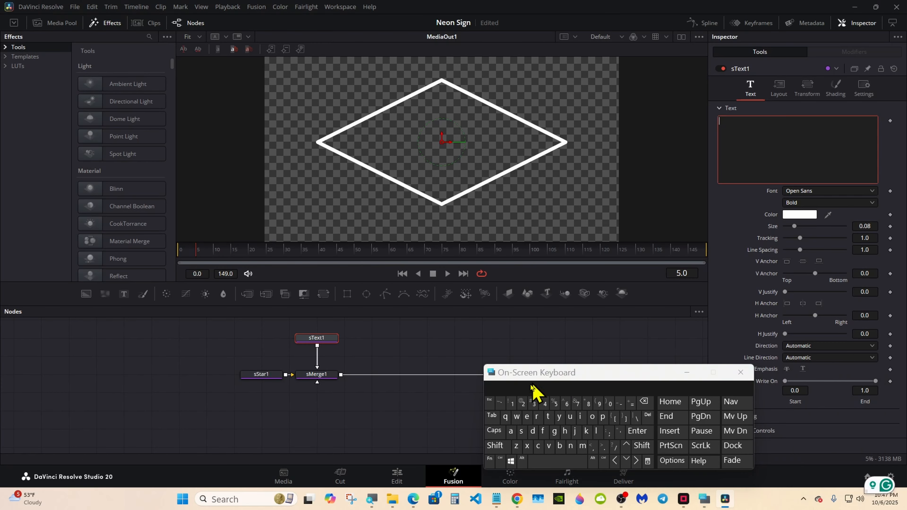
click(496, 446)
click(522, 433)
click(592, 418)
double_click(571, 446)
click(560, 418)
click(620, 431)
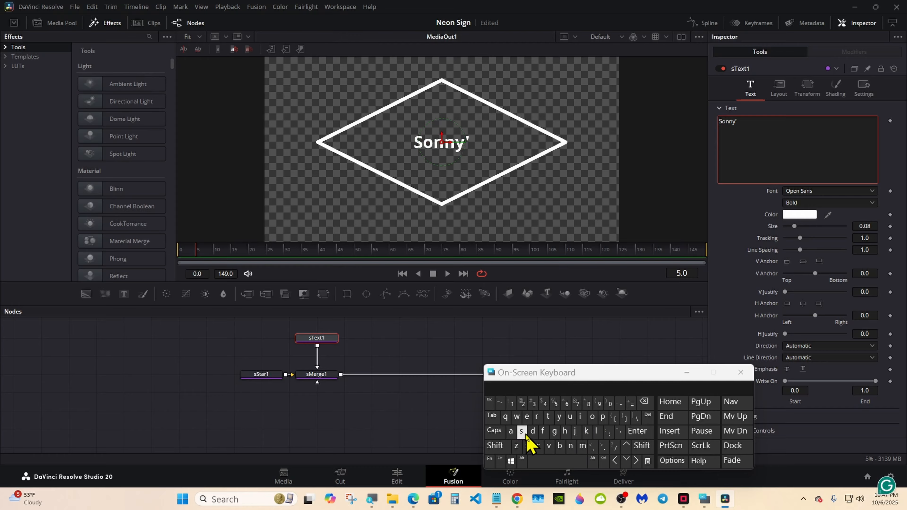
click(521, 431)
click(637, 431)
click(495, 446)
click(533, 432)
click(580, 417)
click(554, 432)
click(509, 391)
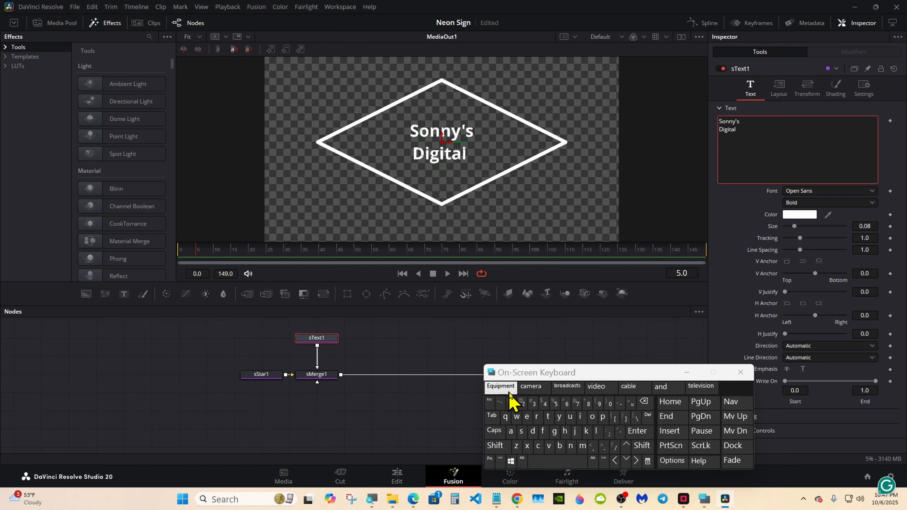
click(642, 401)
Add 'Studio' as the third line and raise the text size to about 0.09
click(635, 434)
click(500, 447)
click(521, 432)
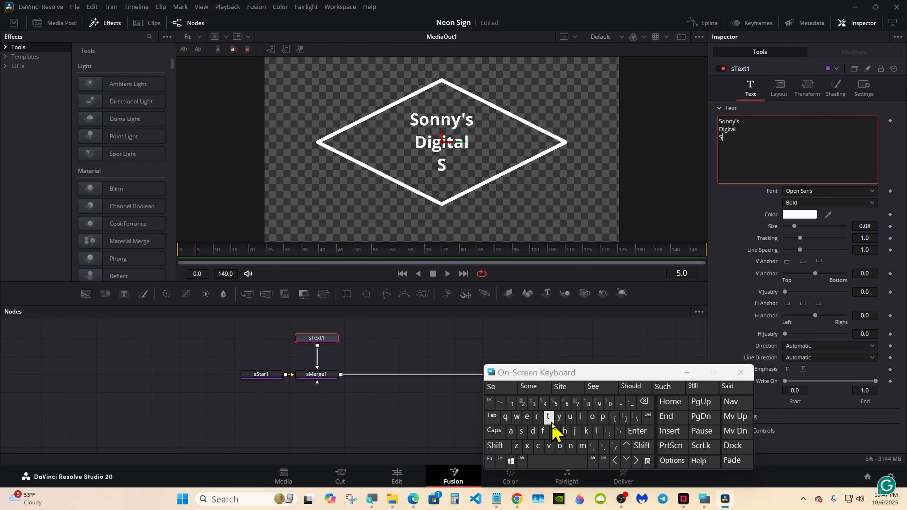
click(548, 417)
click(570, 416)
click(532, 431)
click(634, 389)
click(644, 402)
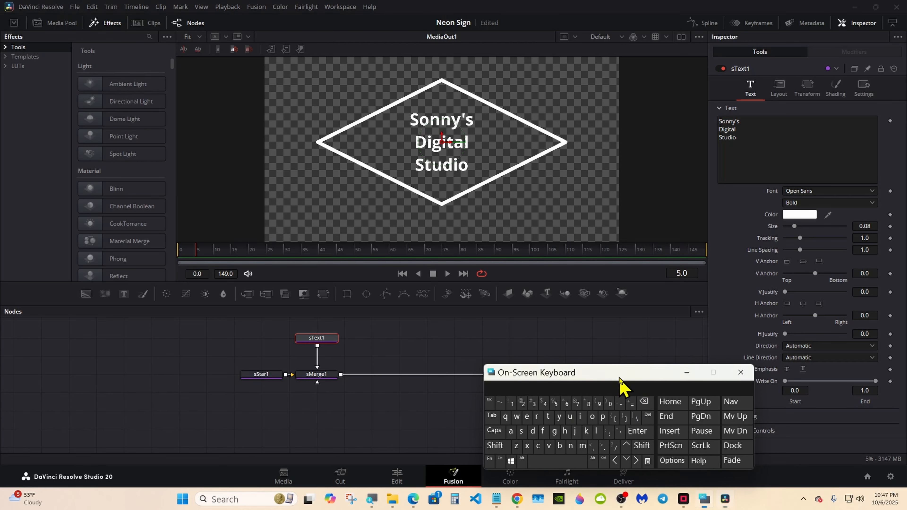
drag(622, 384, 587, 389)
drag(794, 227, 796, 228)
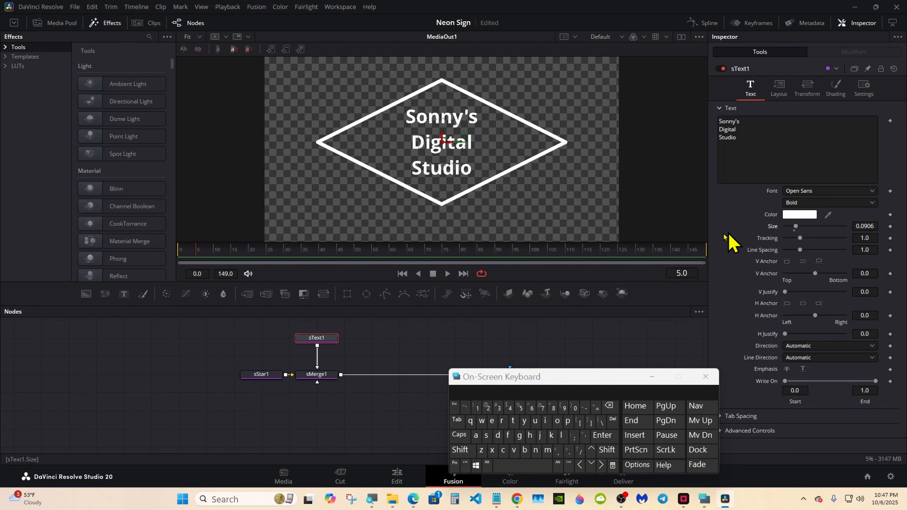
Raise the text size to about 0.0926 and apply Character Level Styling to the text
drag(487, 307, 488, 383)
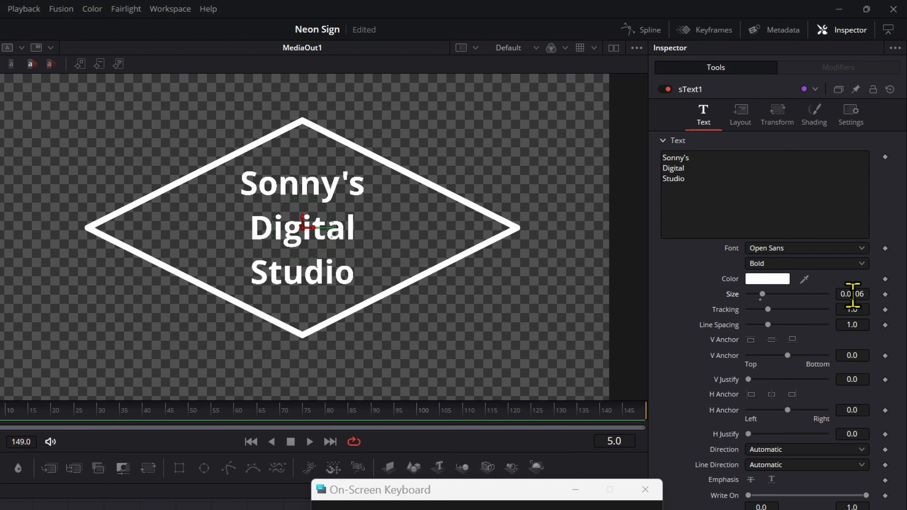
drag(849, 295, 850, 295)
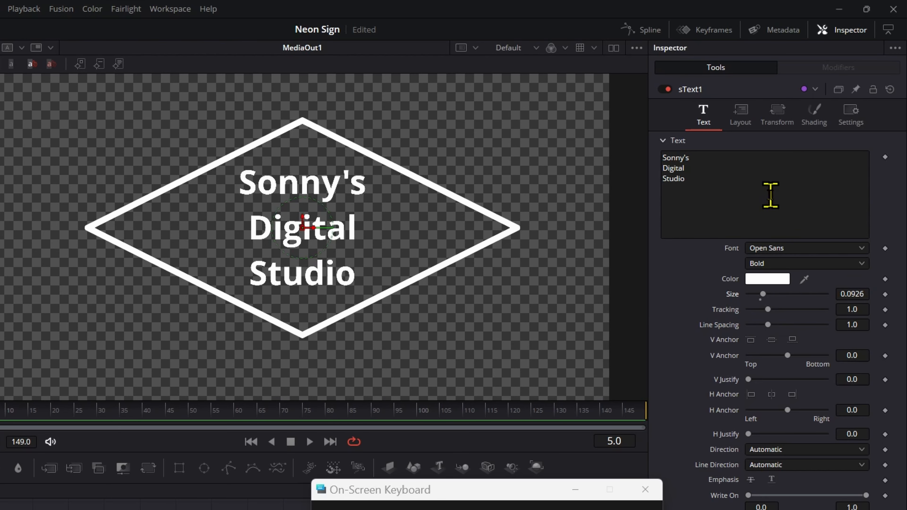
right_click(770, 196)
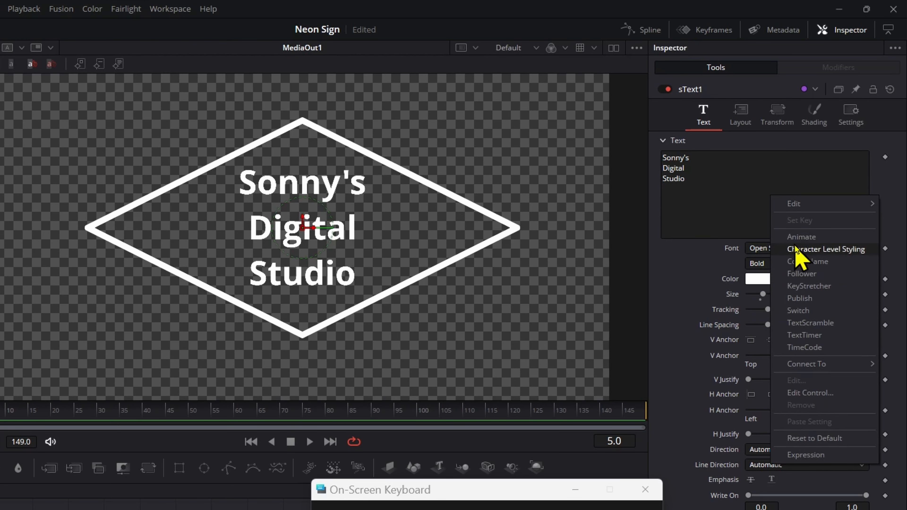
click(801, 252)
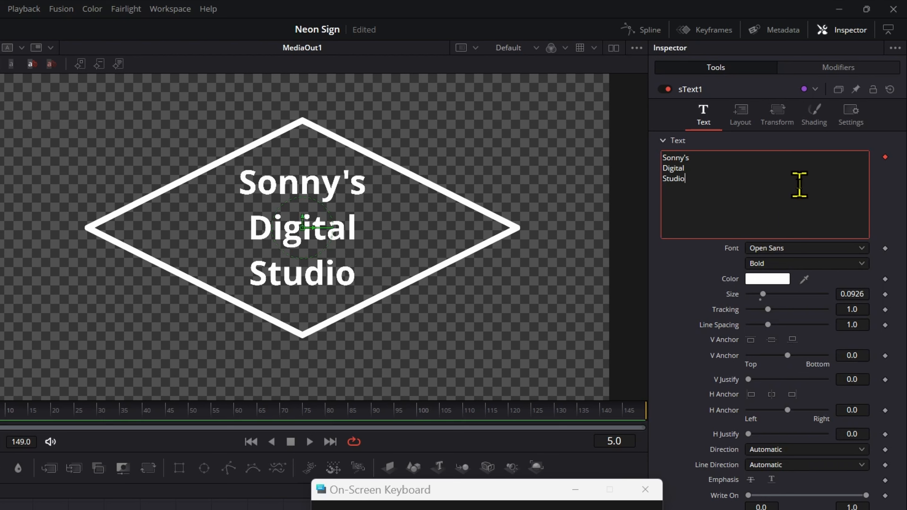
click(832, 68)
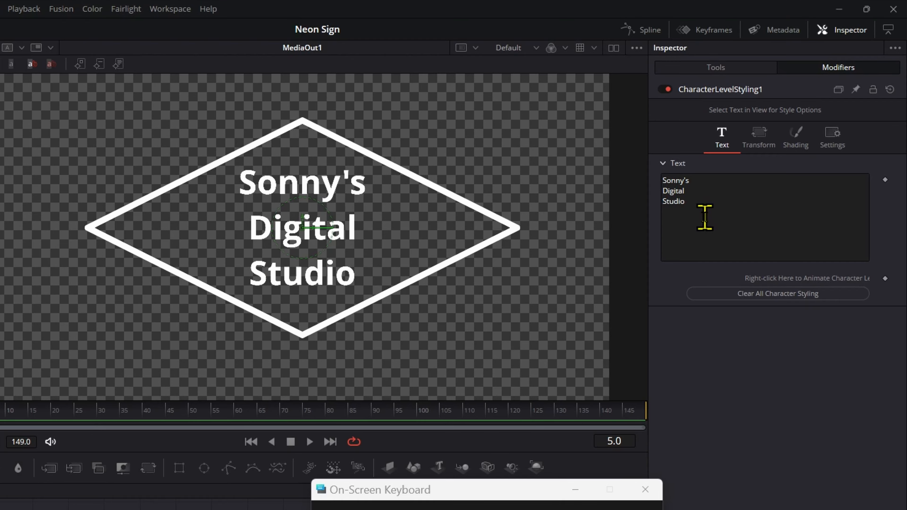
Select the word Digital in the viewer and enlarge it to size 0.14
drag(191, 213, 368, 232)
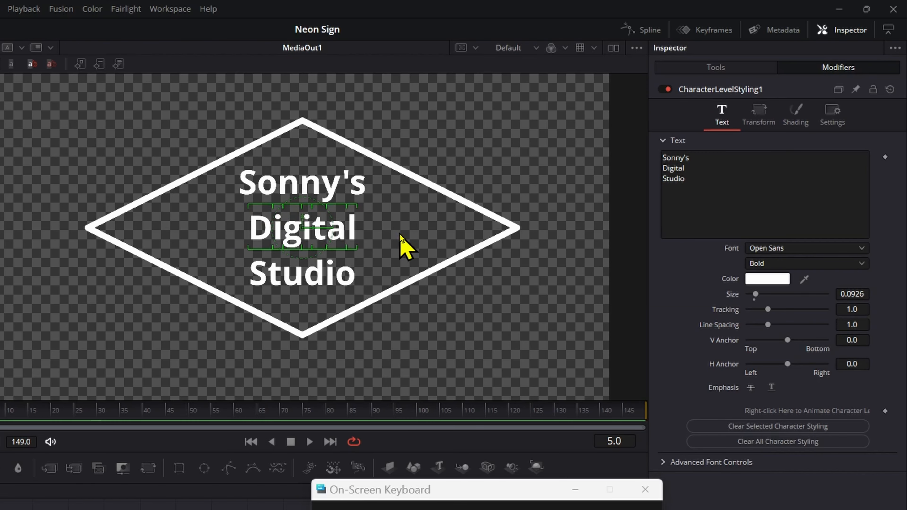
drag(755, 295, 758, 298)
drag(848, 294, 848, 295)
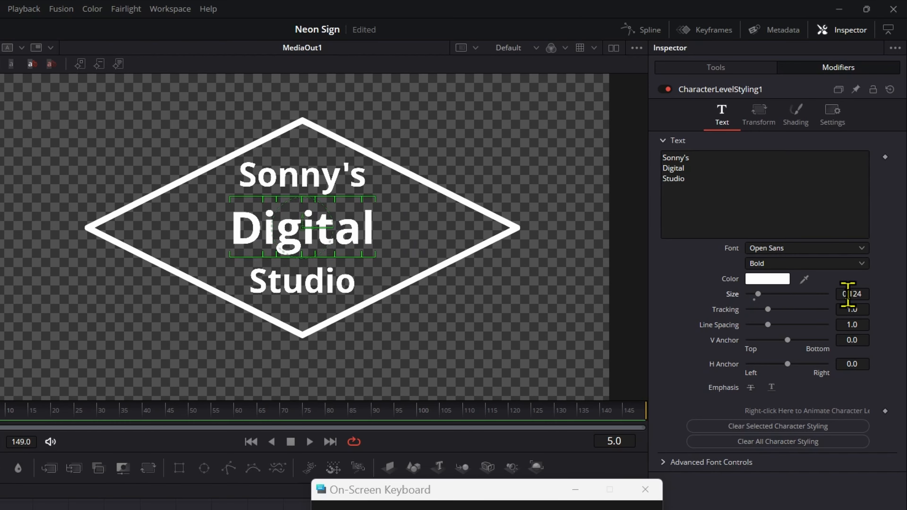
drag(854, 327, 739, 334)
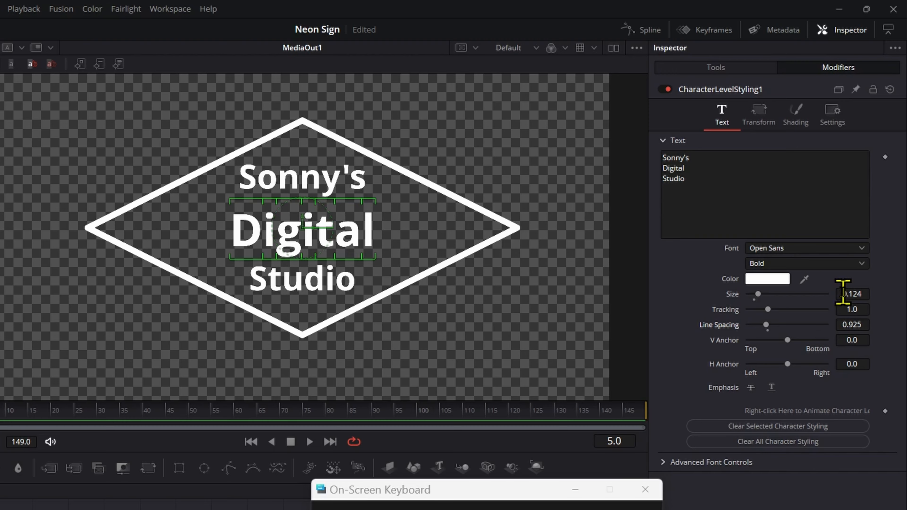
drag(842, 294, 843, 298)
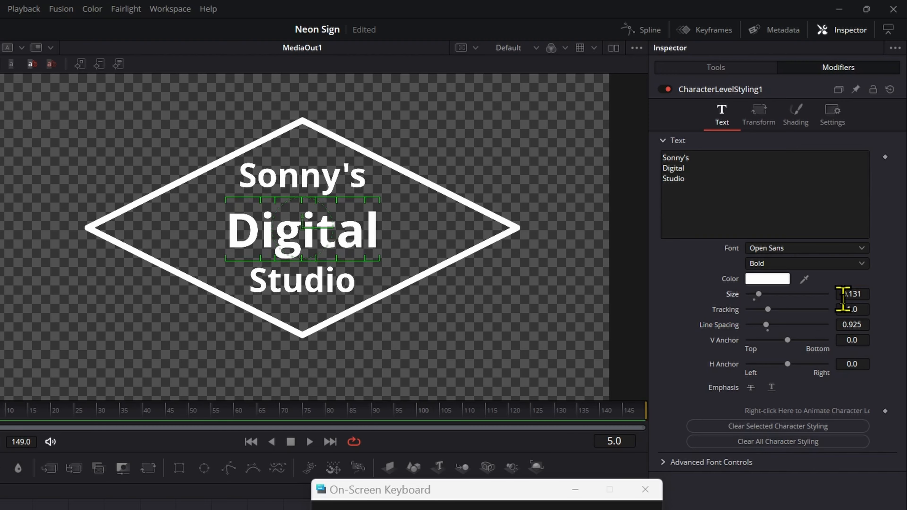
click(767, 331)
drag(841, 294, 843, 296)
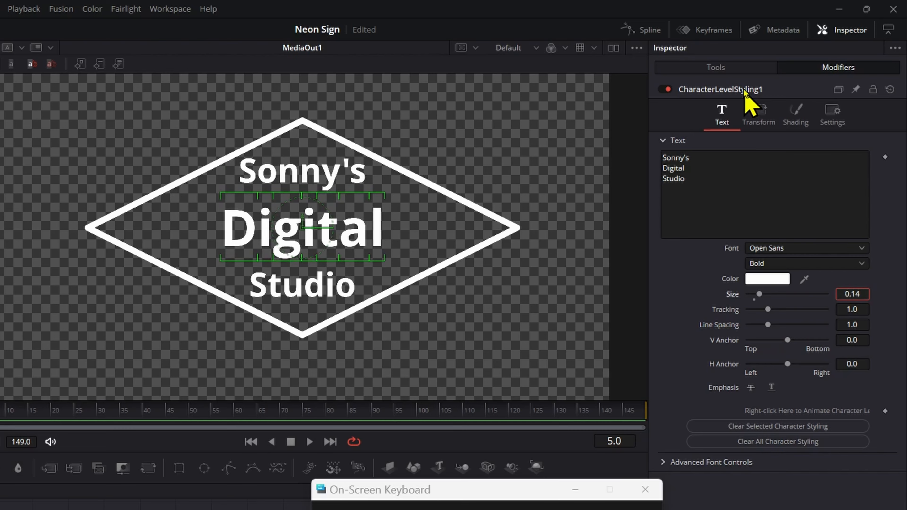
click(716, 67)
Set the text line spacing to 0.782 and the font weight to Open Sans Extrabold
drag(851, 324, 672, 324)
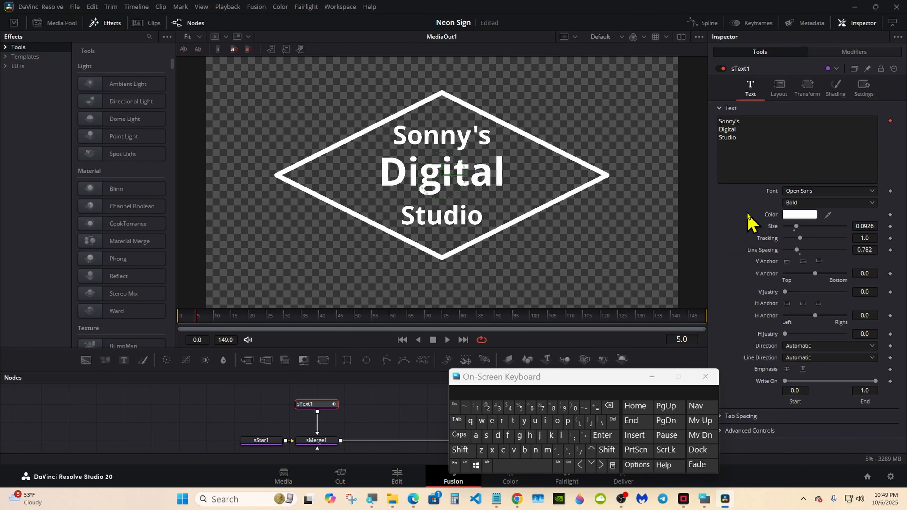
click(803, 202)
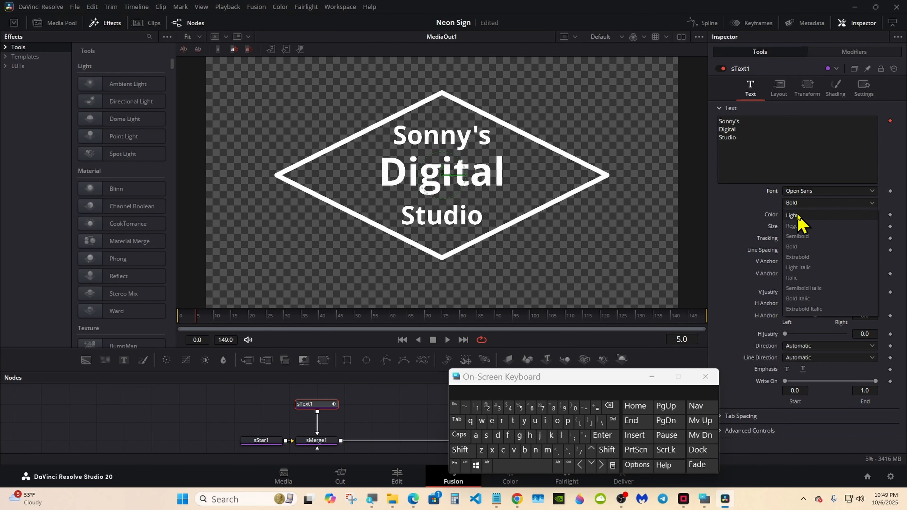
click(799, 257)
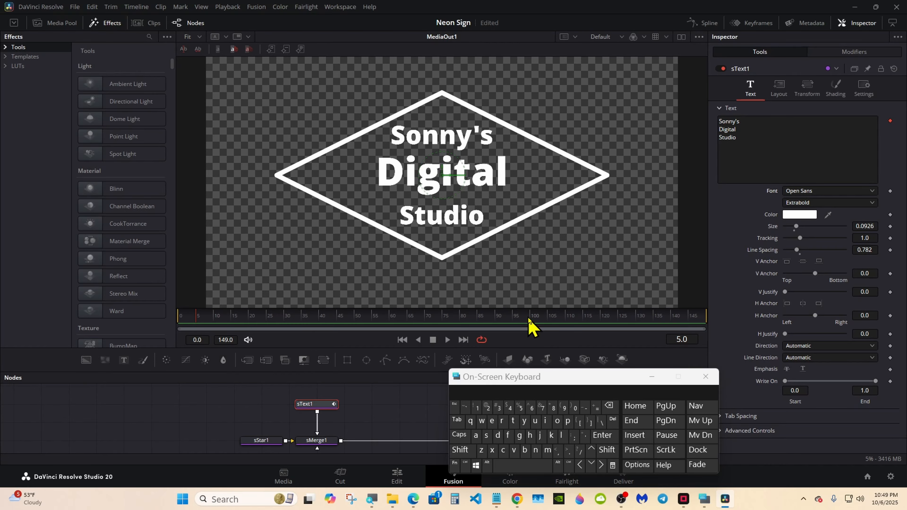
drag(530, 381, 585, 382)
drag(430, 370, 405, 320)
click(331, 392)
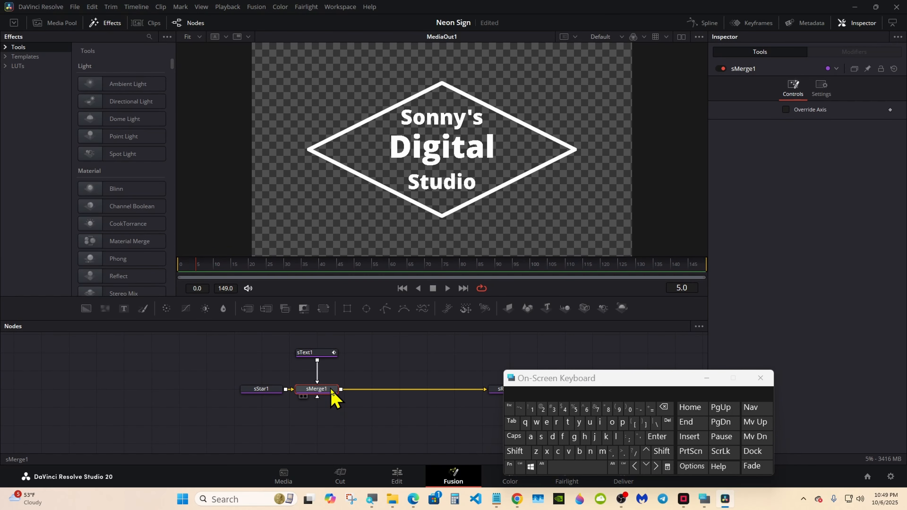
Insert an sOutline node between sMerge1 and sRender1
click(516, 452)
click(568, 467)
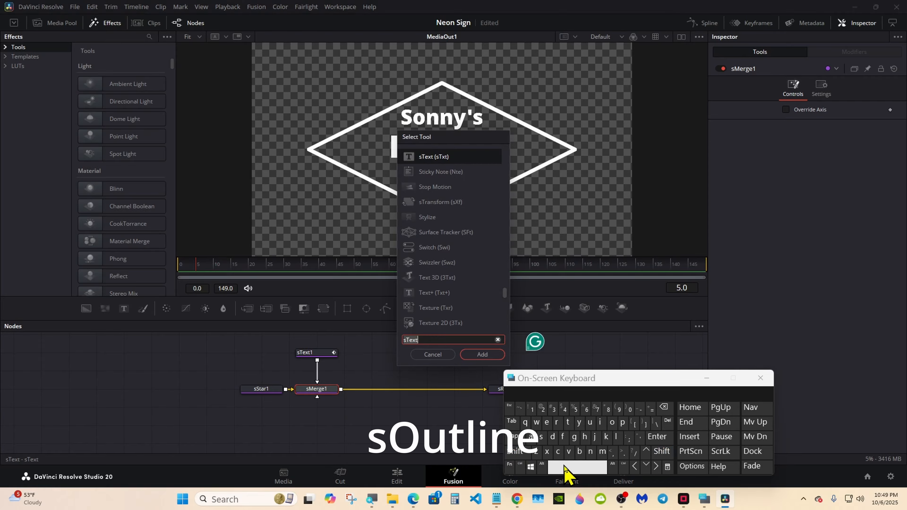
click(541, 437)
click(611, 423)
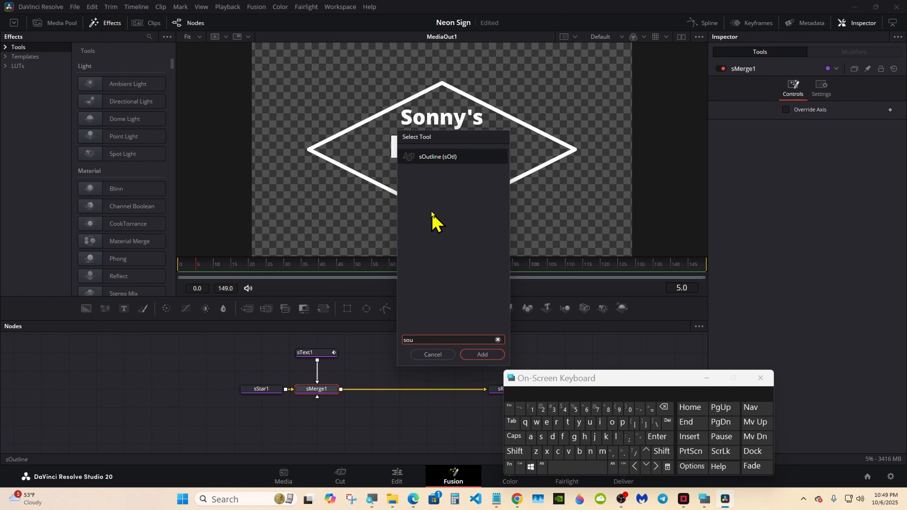
click(427, 158)
click(480, 354)
drag(543, 377, 674, 381)
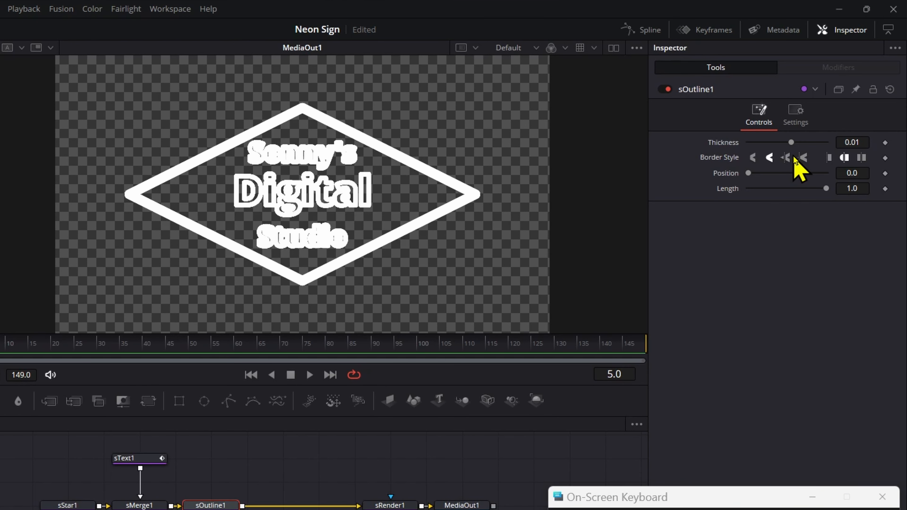
Set the sOutline1 Thickness to 0.003
click(864, 142)
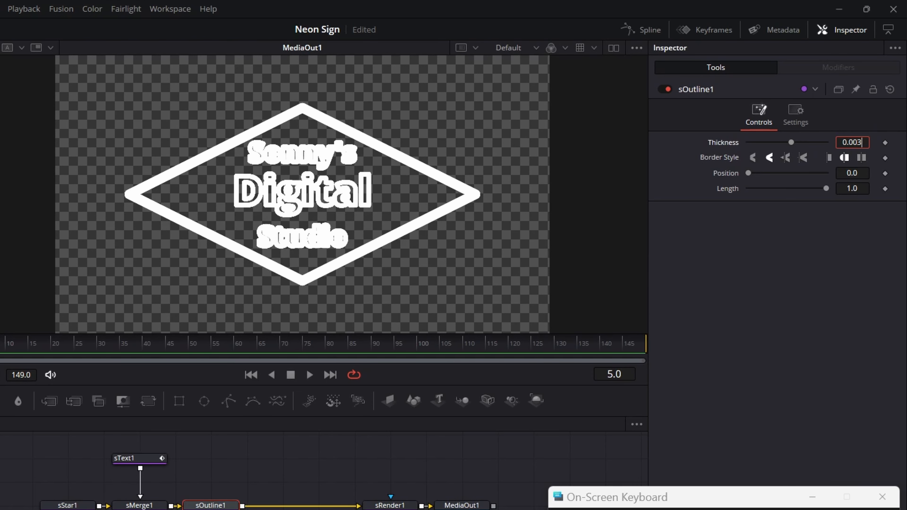
key(Tab)
drag(625, 503, 620, 473)
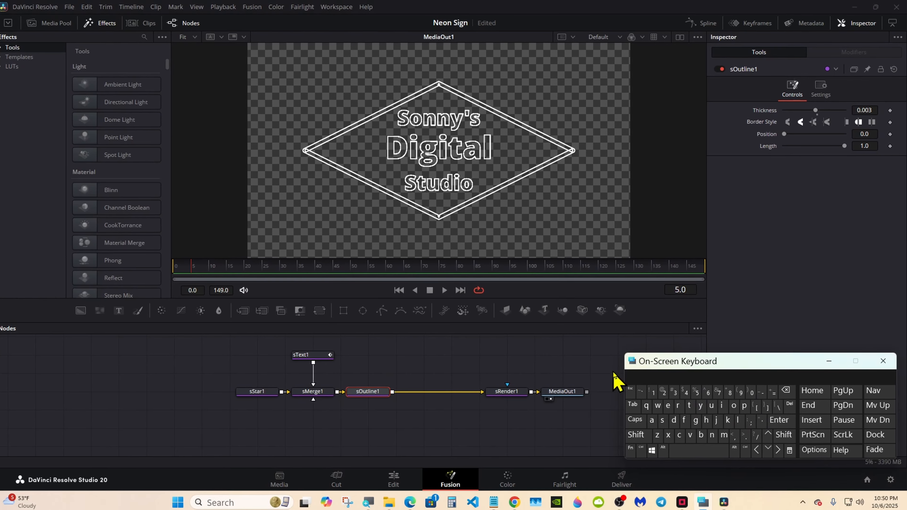
click(302, 355)
click(796, 216)
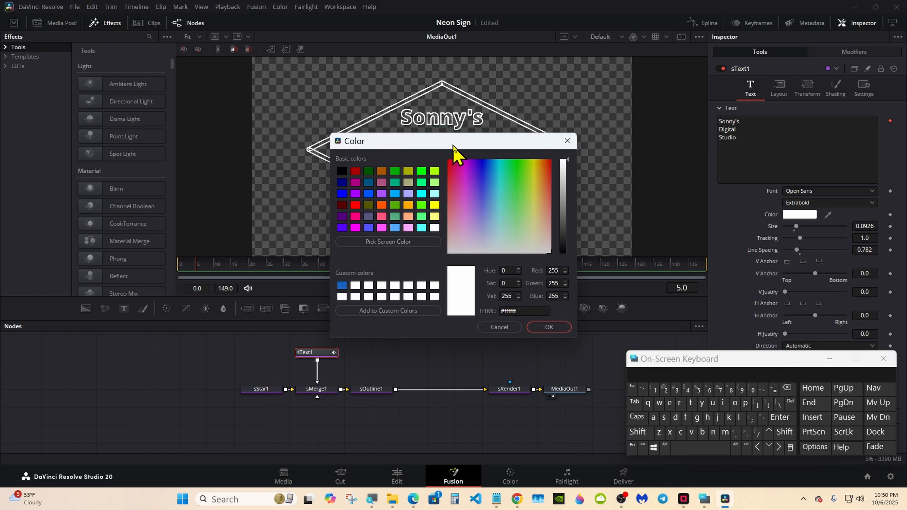
drag(440, 140, 492, 223)
click(539, 263)
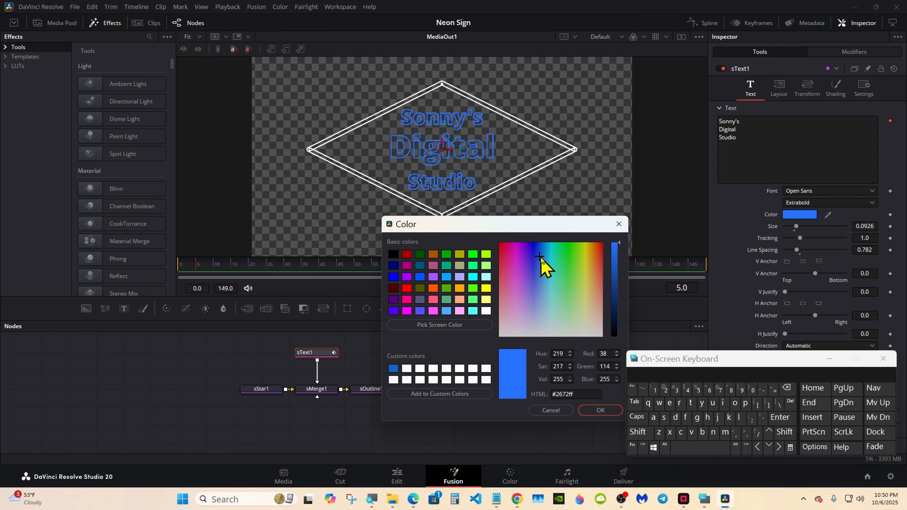
click(546, 411)
drag(755, 368, 653, 389)
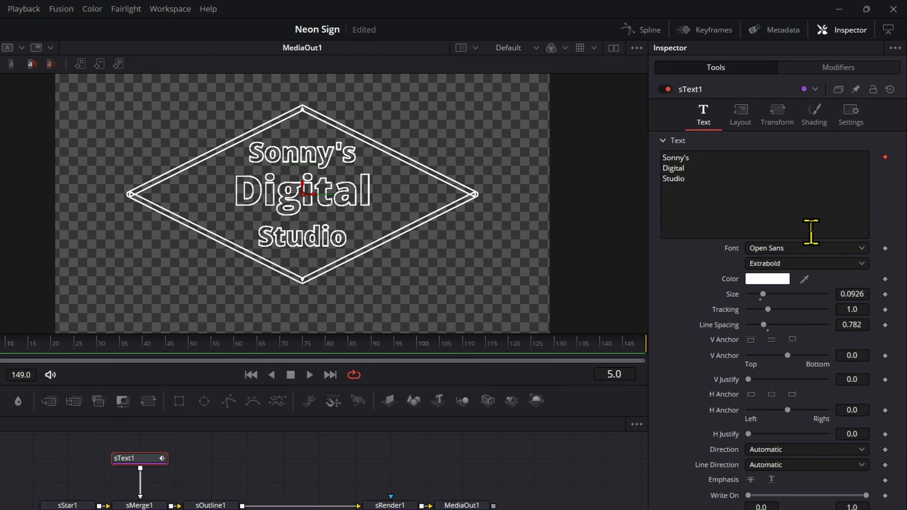
Show sText1 and sStar1 settings together and add expressions to the star's Red, Green and Blue
click(814, 116)
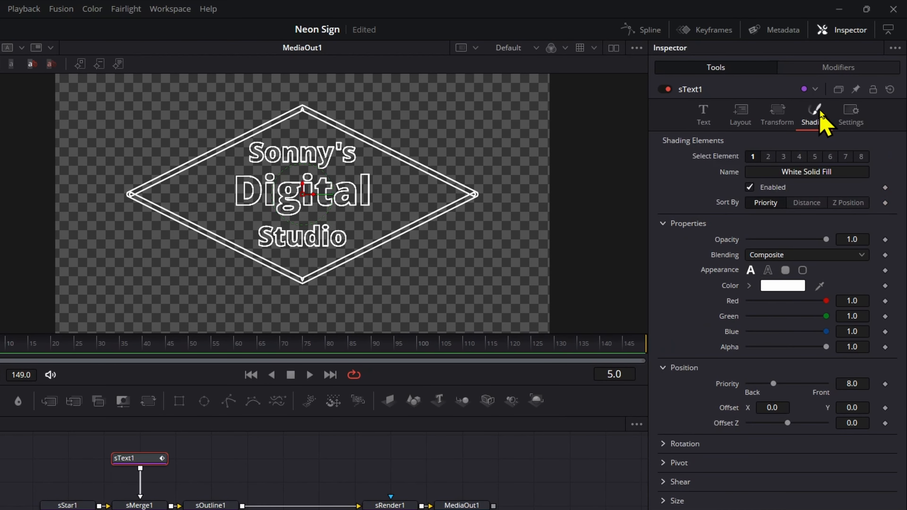
click(856, 90)
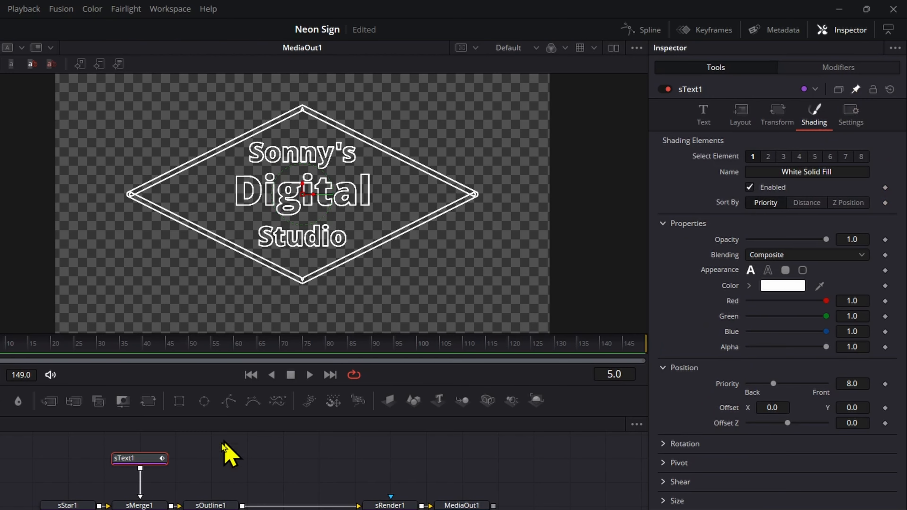
click(65, 505)
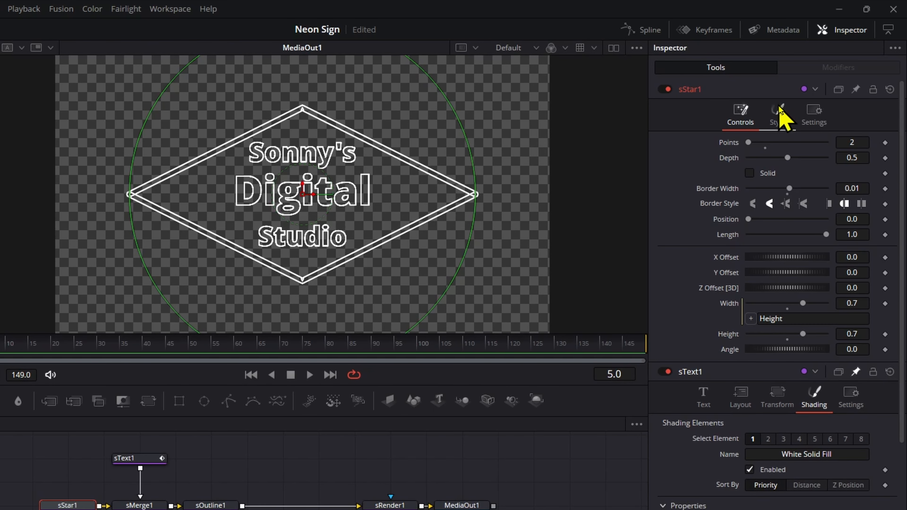
click(778, 116)
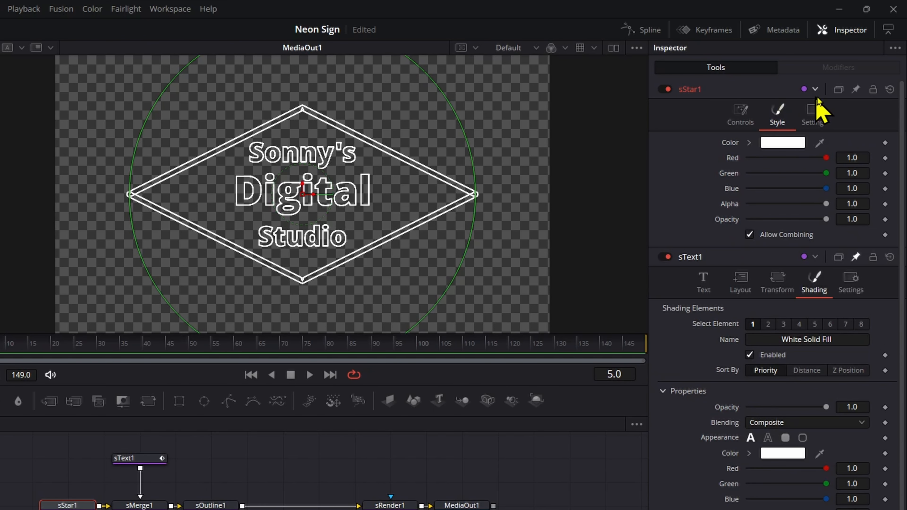
click(856, 89)
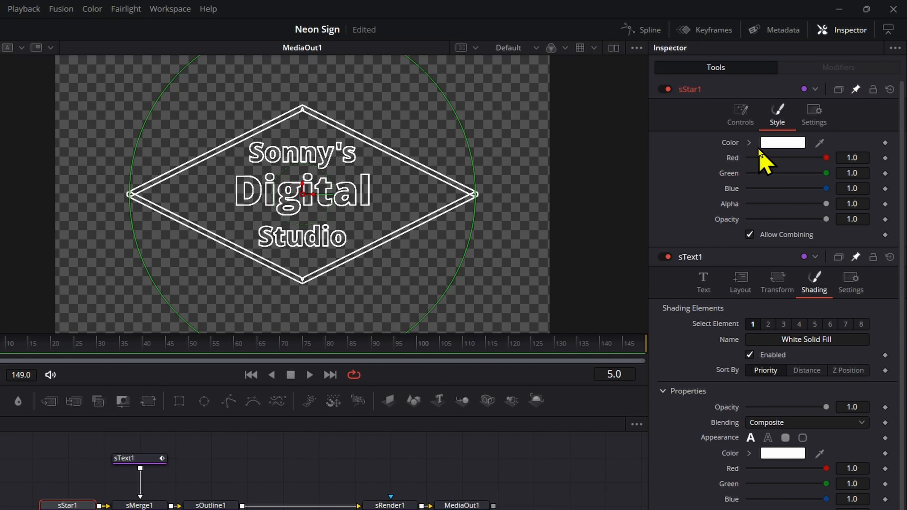
right_click(737, 159)
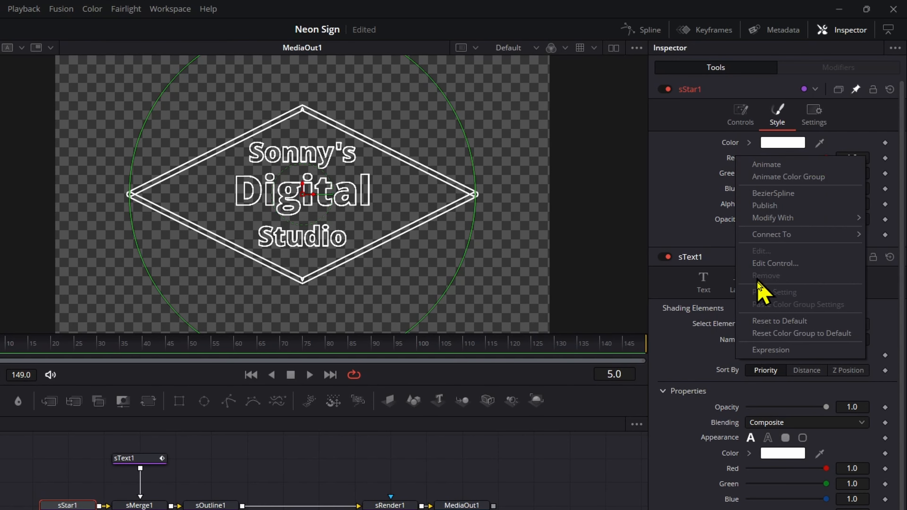
click(765, 352)
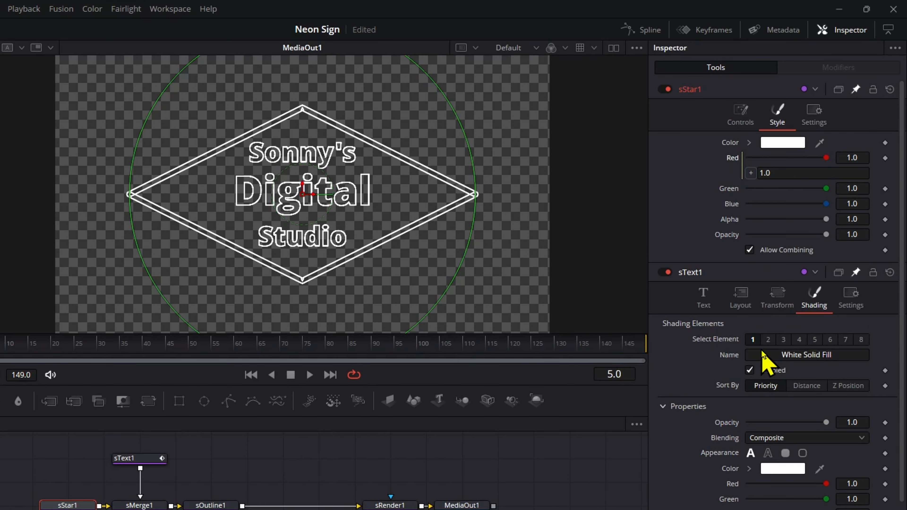
right_click(730, 196)
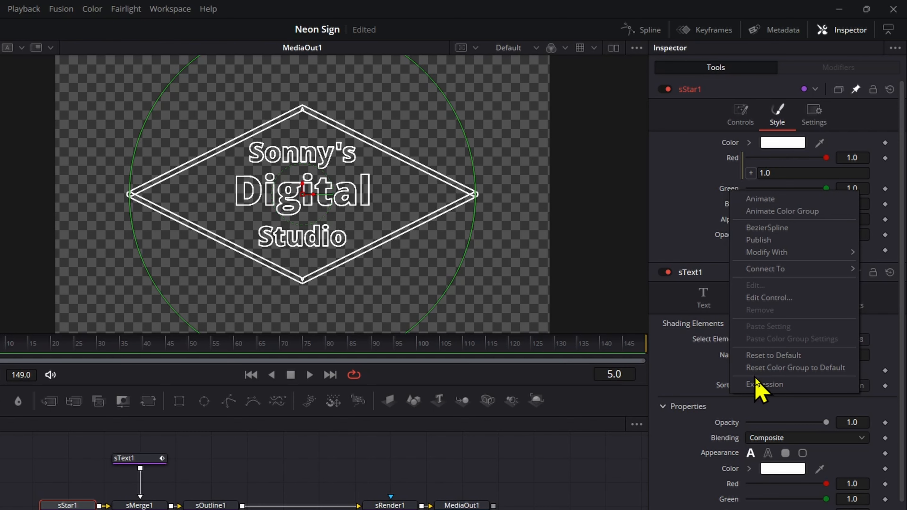
click(757, 385)
right_click(733, 219)
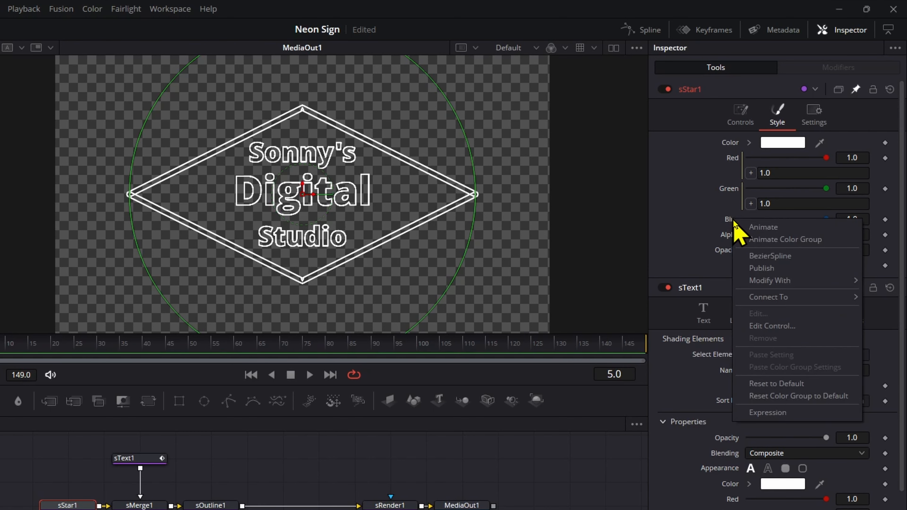
click(760, 413)
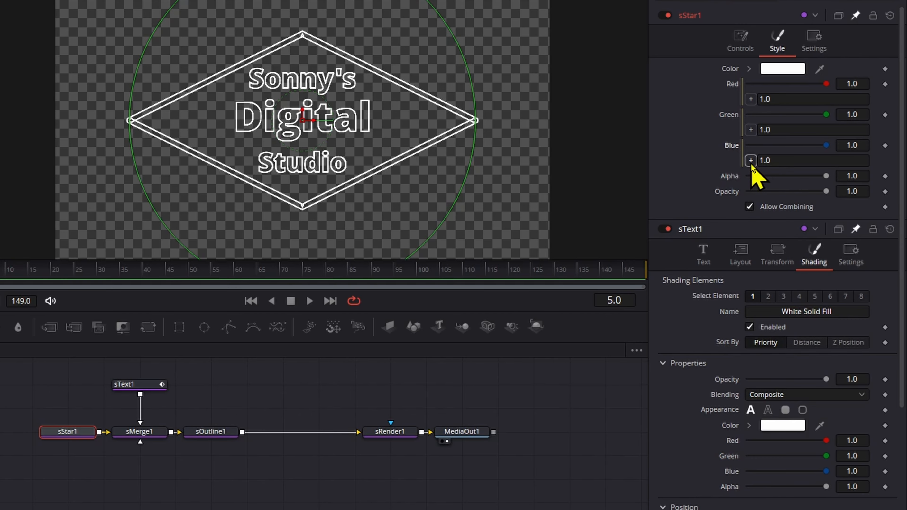
Pick-whip the star's Red, Green and Blue to sText1's Red1, Green1 and Blue1
drag(751, 162, 729, 473)
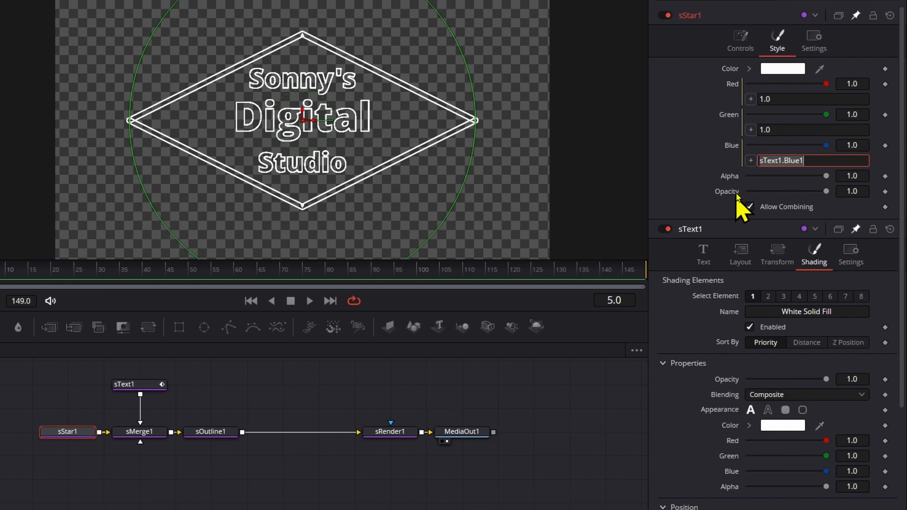
drag(751, 130, 748, 214)
drag(742, 429, 730, 456)
drag(751, 99, 734, 440)
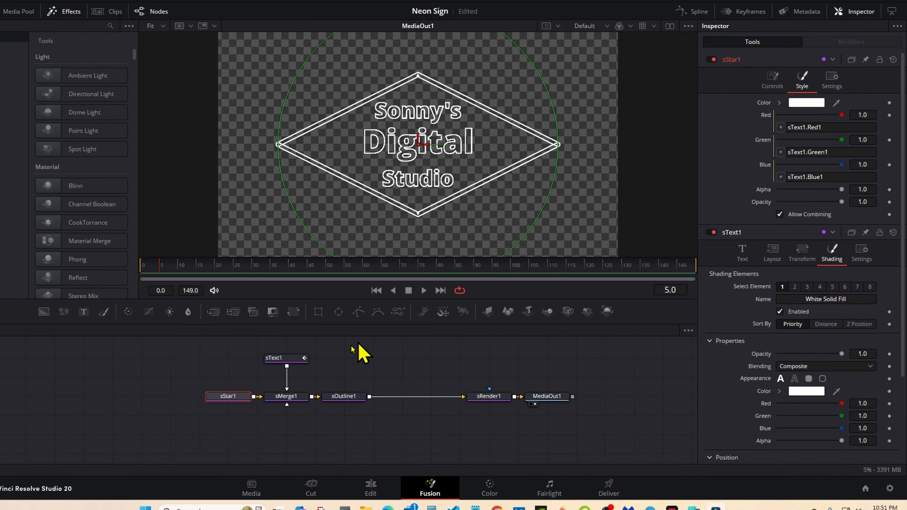
Set the sText1 colour to orange #ffaa00 and shift the four shape nodes left
click(293, 358)
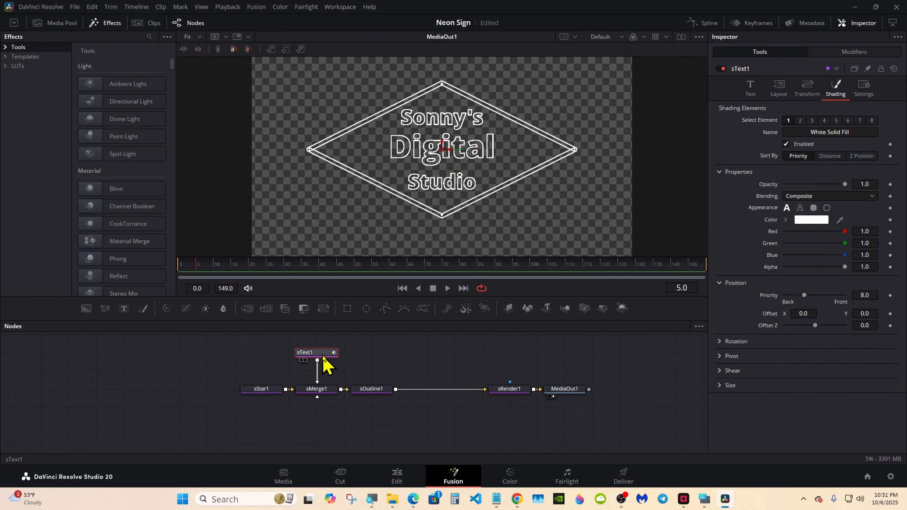
click(750, 91)
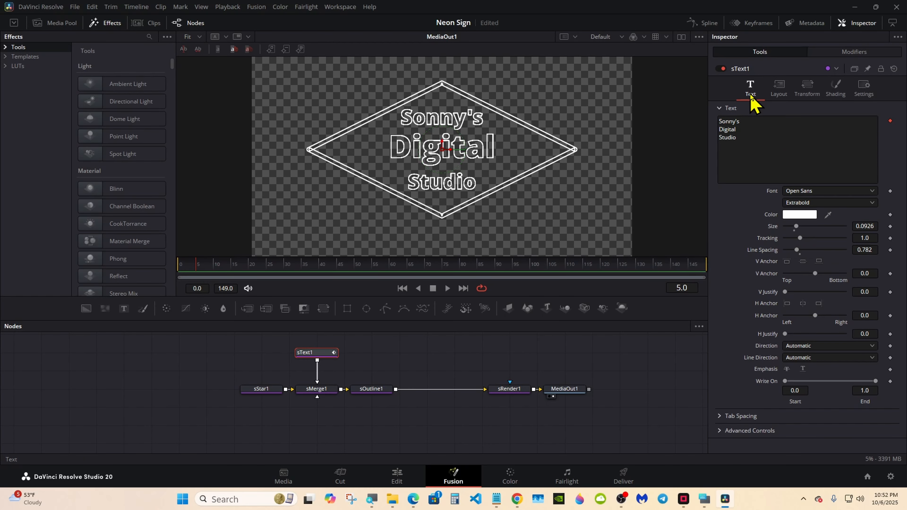
click(797, 216)
drag(406, 146, 486, 228)
drag(559, 270, 603, 259)
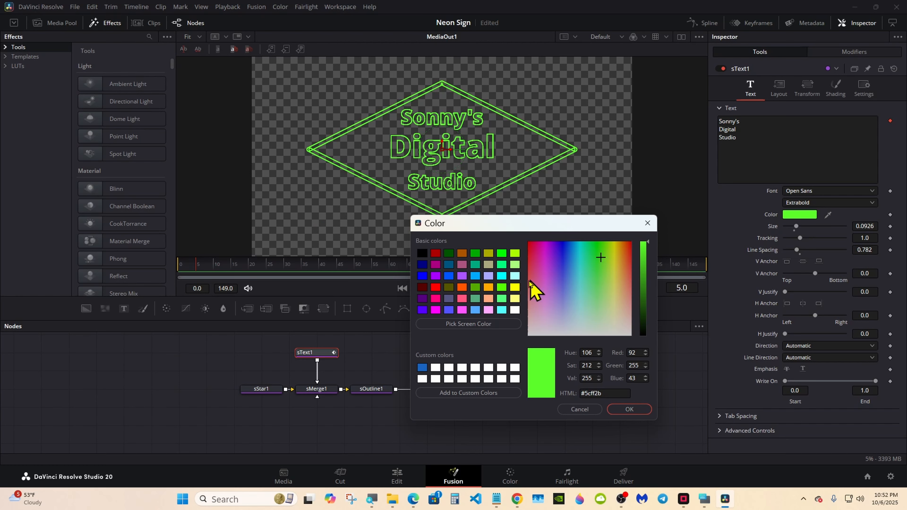
click(488, 287)
click(626, 413)
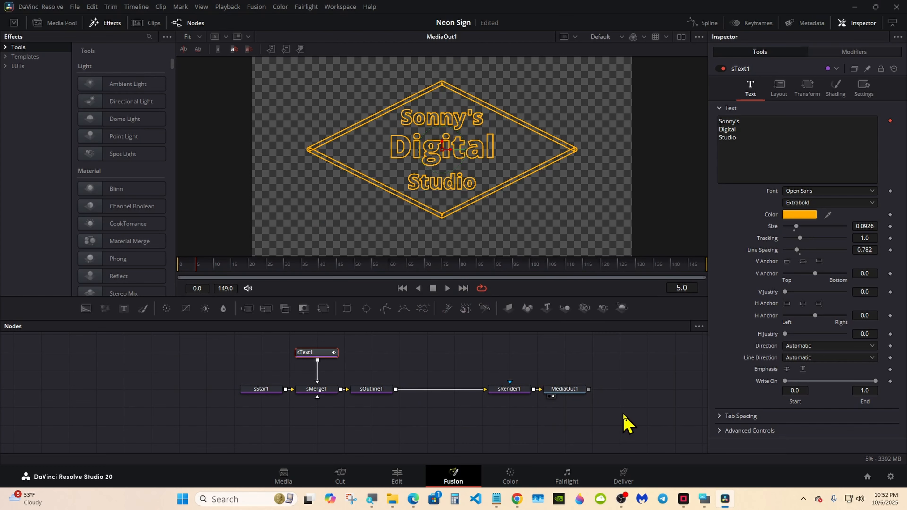
drag(204, 340, 378, 392)
drag(375, 392, 342, 392)
Move sRender1 beside sOutline1 and add a Soft Glow node after it
click(369, 362)
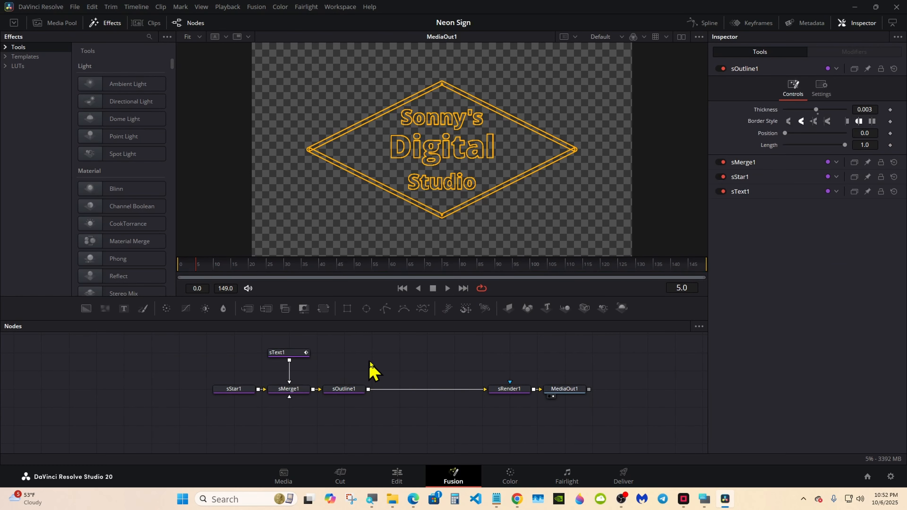
click(704, 500)
drag(581, 380, 693, 371)
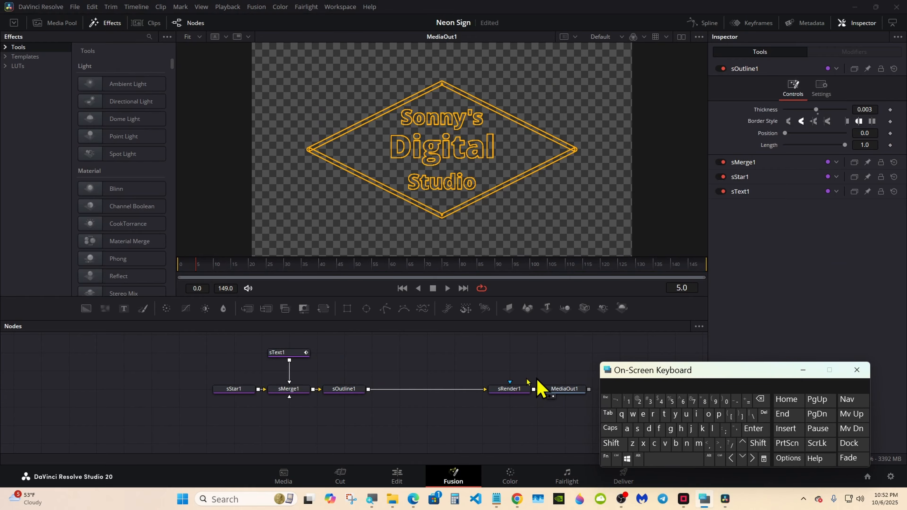
drag(488, 391, 400, 392)
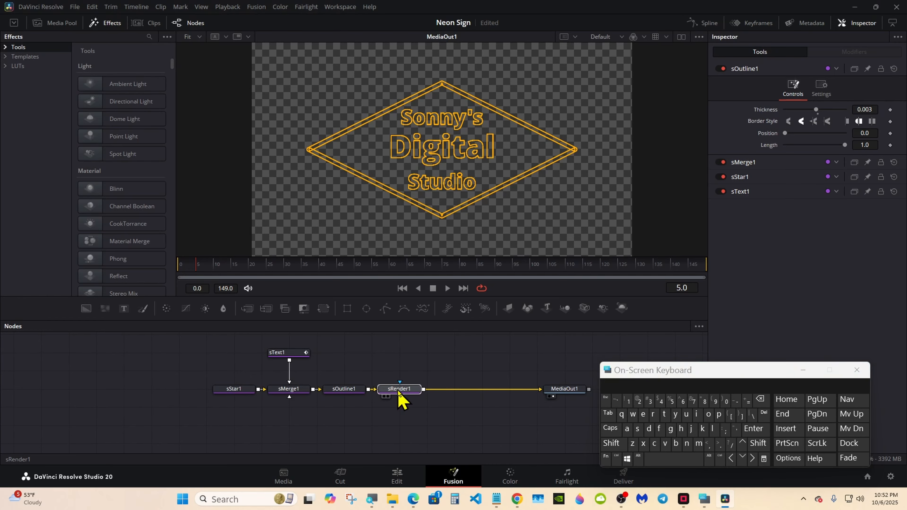
click(612, 444)
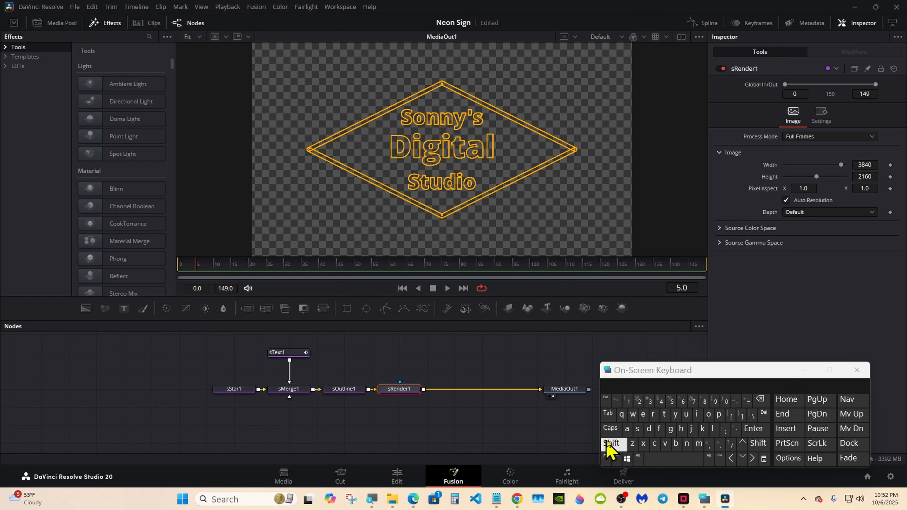
click(662, 461)
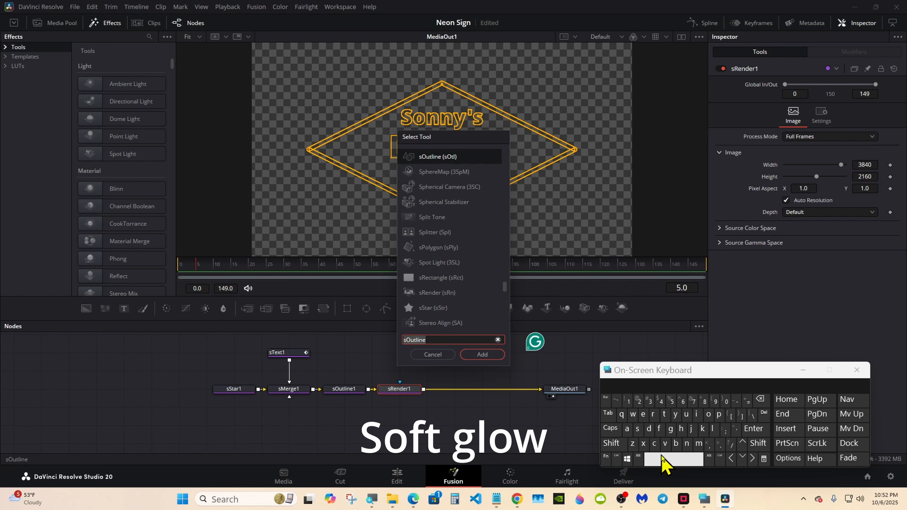
click(638, 429)
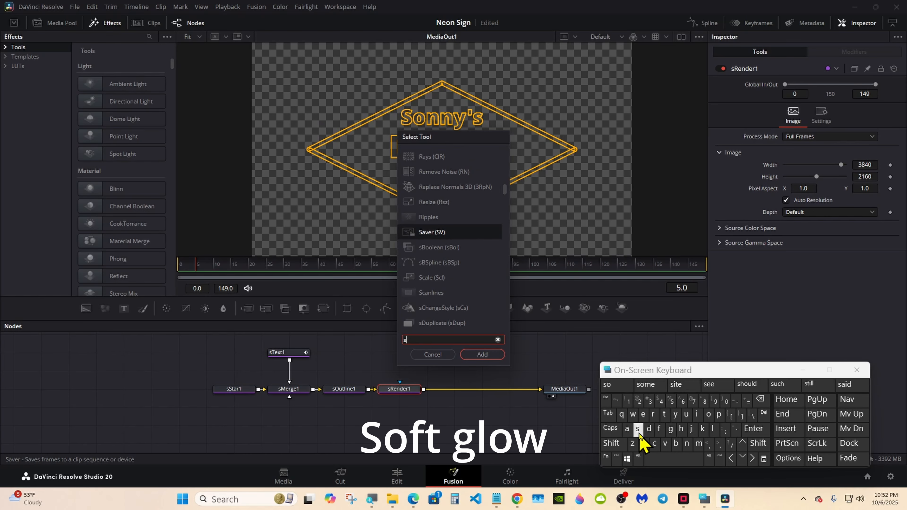
click(708, 414)
click(440, 187)
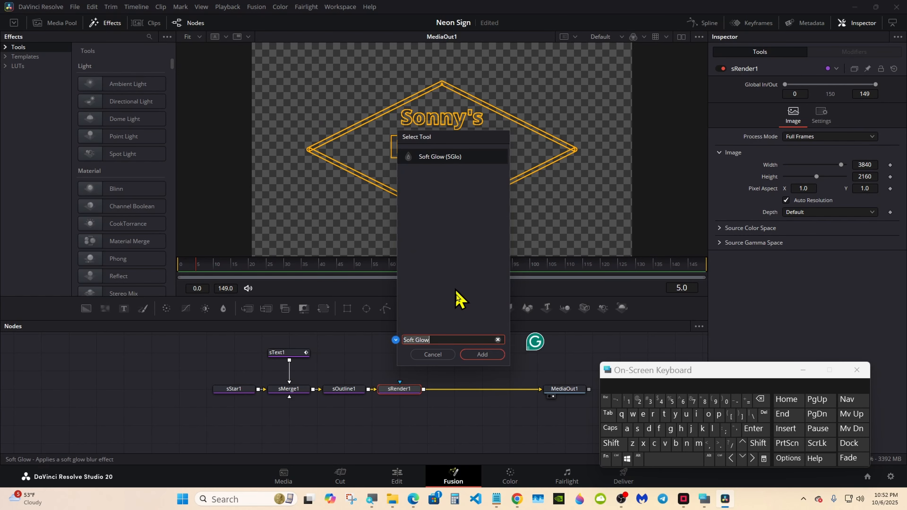
click(482, 355)
Add a Rays node after SoftGlow1
click(612, 444)
click(670, 461)
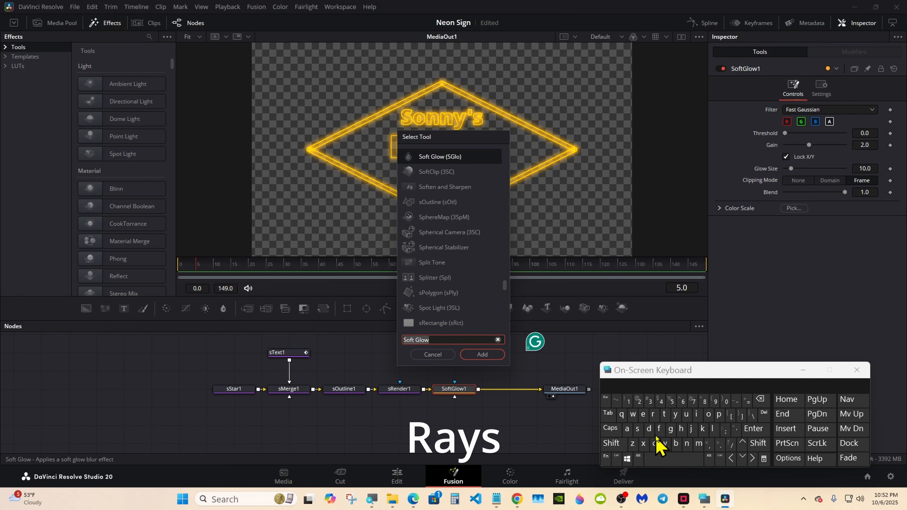
click(653, 413)
click(627, 429)
click(674, 414)
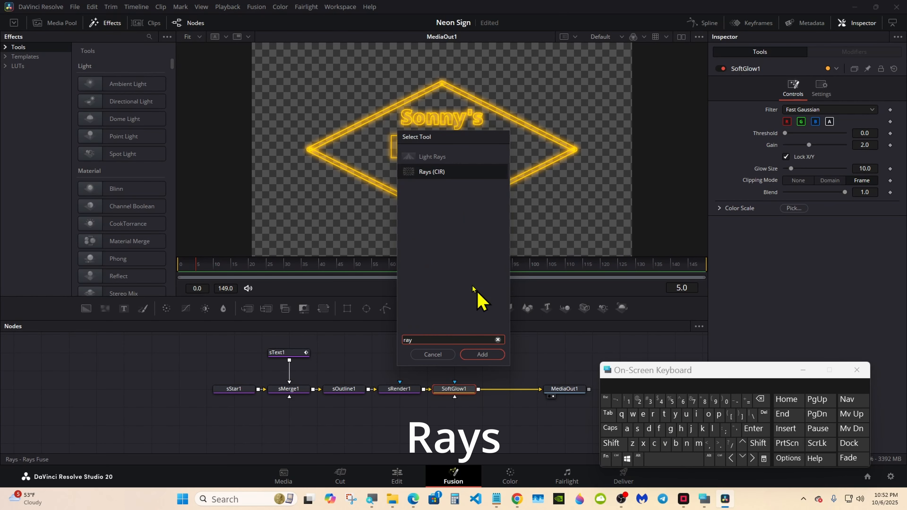
click(431, 172)
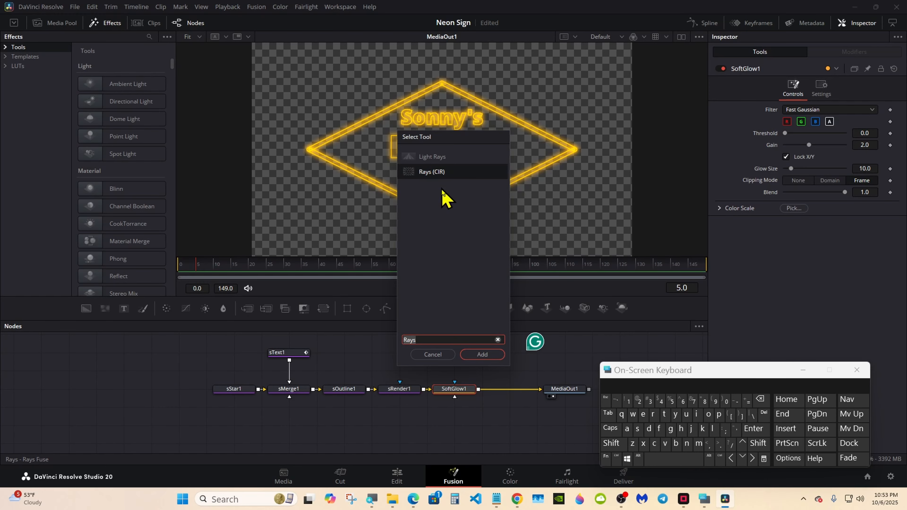
click(482, 354)
drag(647, 375, 642, 382)
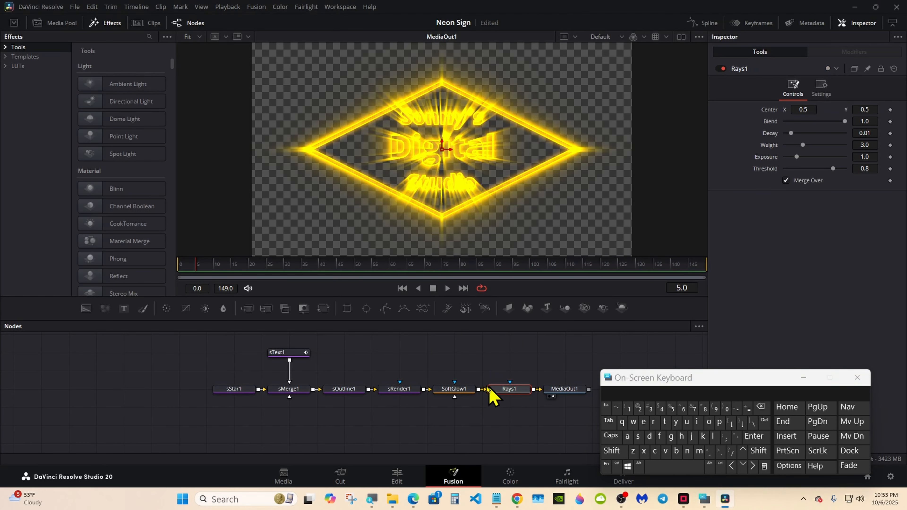
Set SoftGlow1 Blend to 0.512 and lower the Rays1 Weight to dim the rays
click(464, 390)
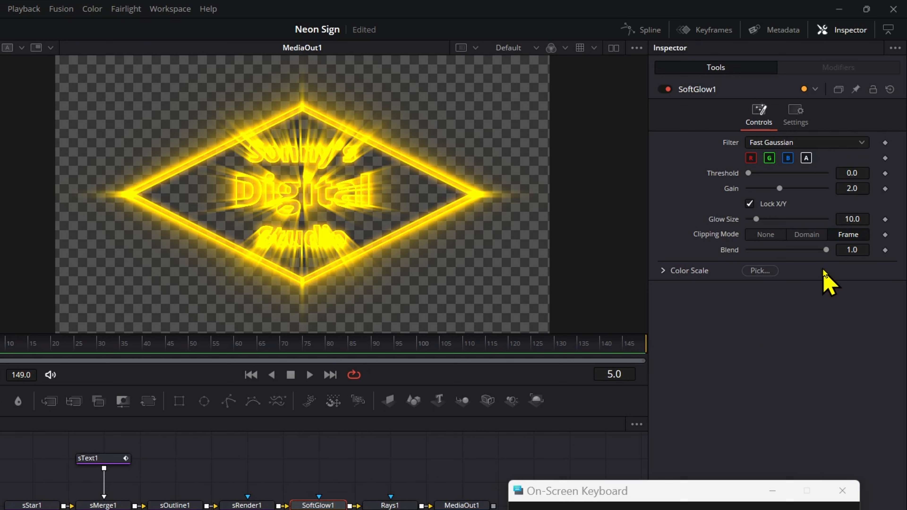
drag(826, 249, 788, 249)
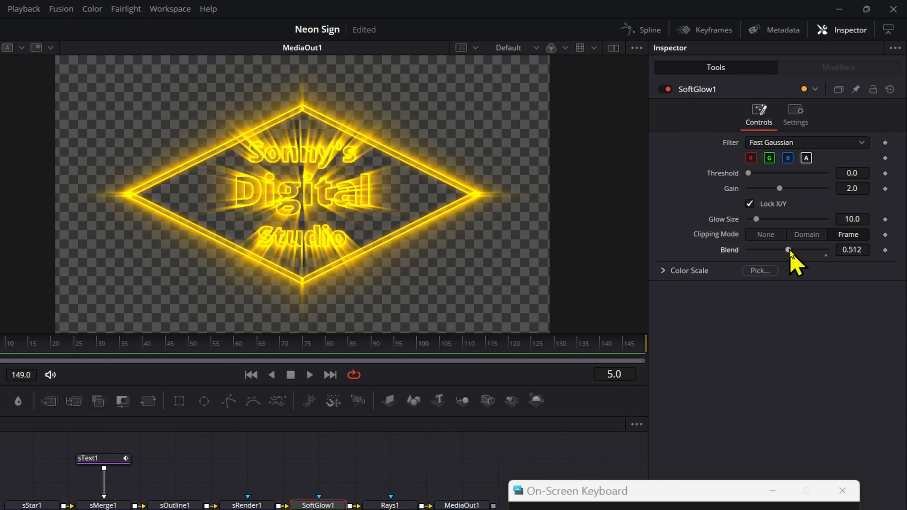
click(389, 505)
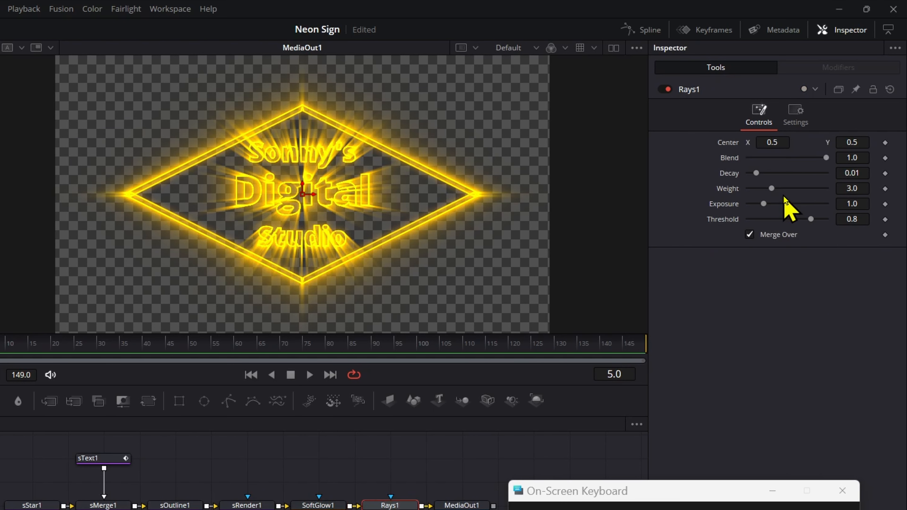
drag(771, 188, 766, 188)
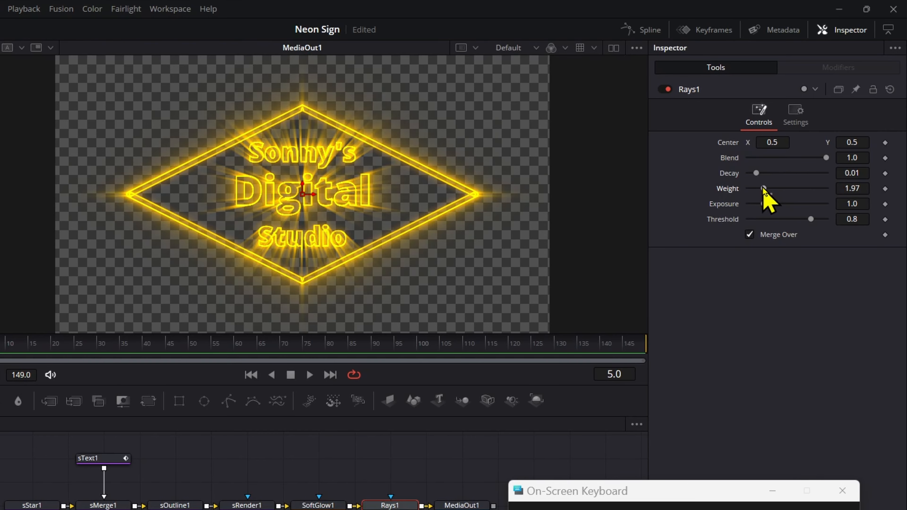
drag(763, 189, 760, 188)
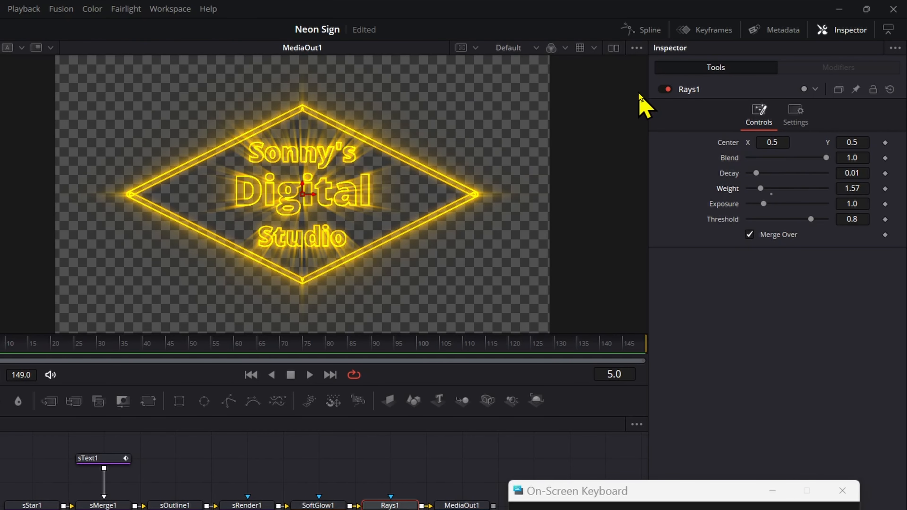
Untick Checker Underlay to show the sign on black, and settle Rays1 Weight at 1.65
click(637, 48)
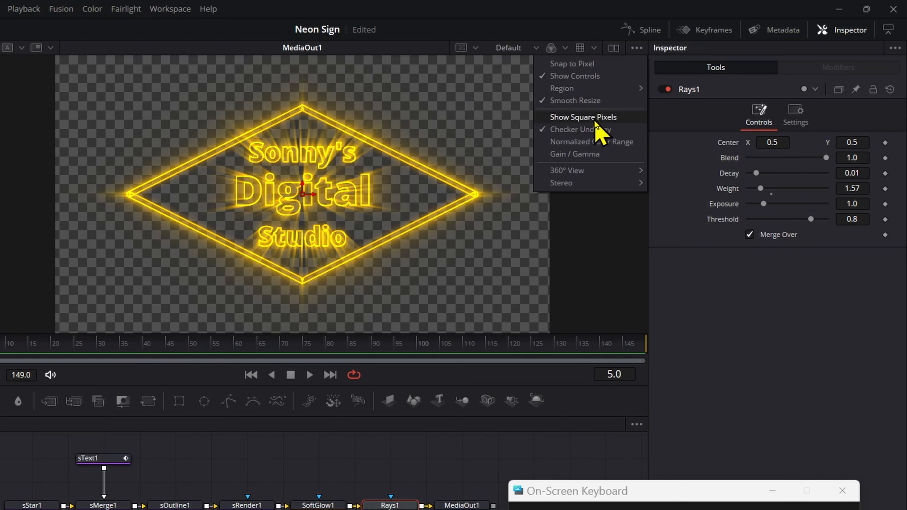
click(580, 130)
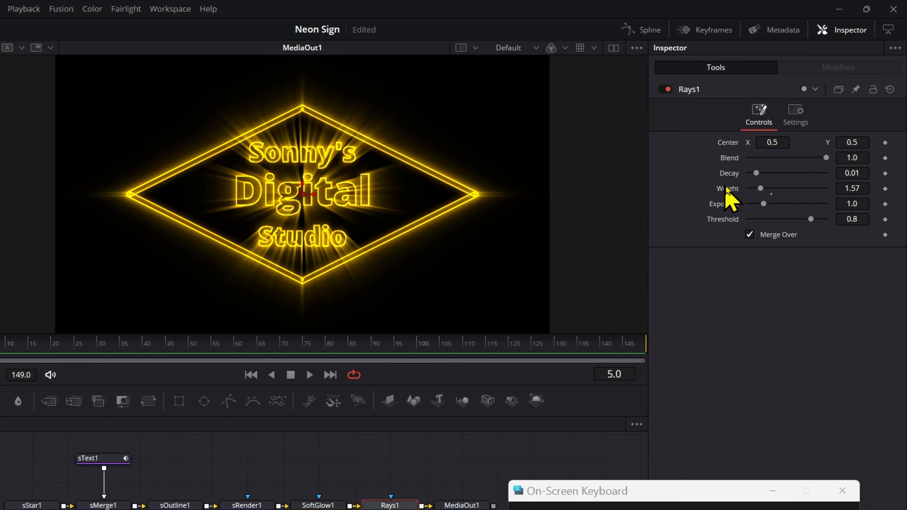
drag(760, 188, 763, 189)
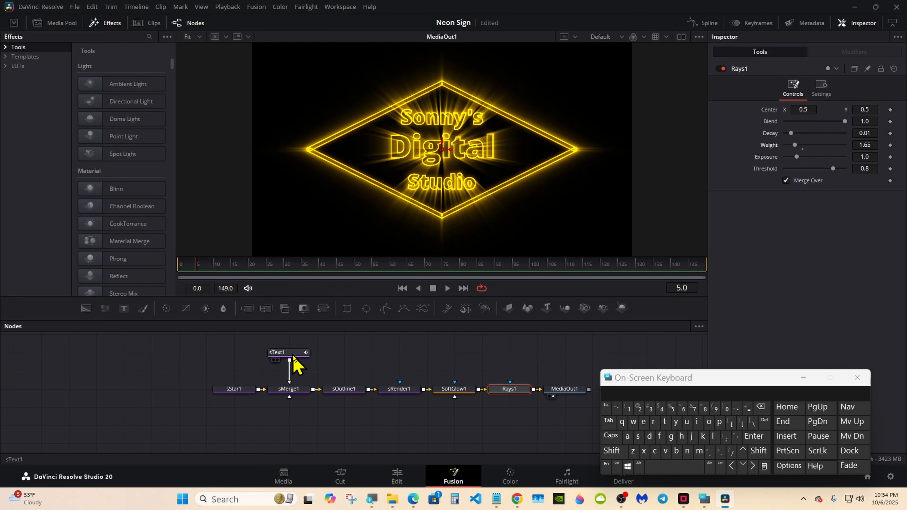
Make room in the node graph and insert a Transform node after Rays1
drag(347, 320, 353, 325)
drag(620, 375, 677, 376)
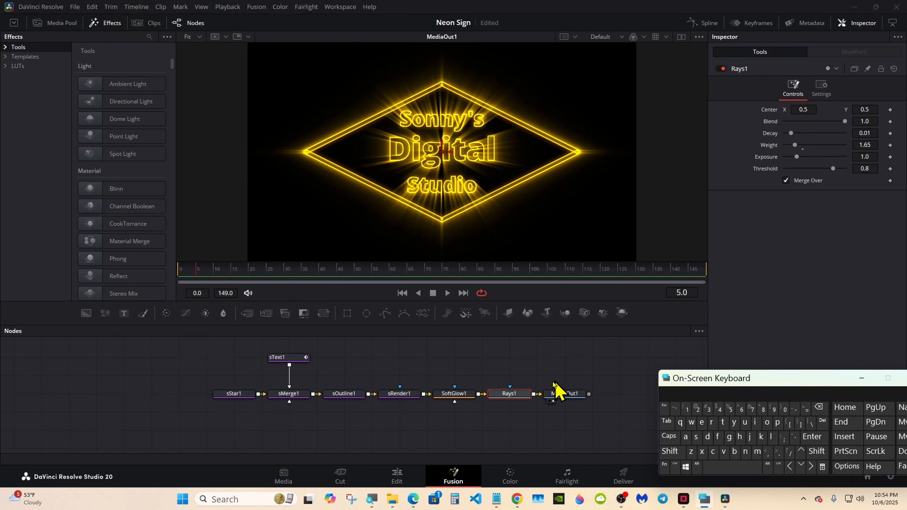
drag(565, 393, 619, 394)
click(505, 395)
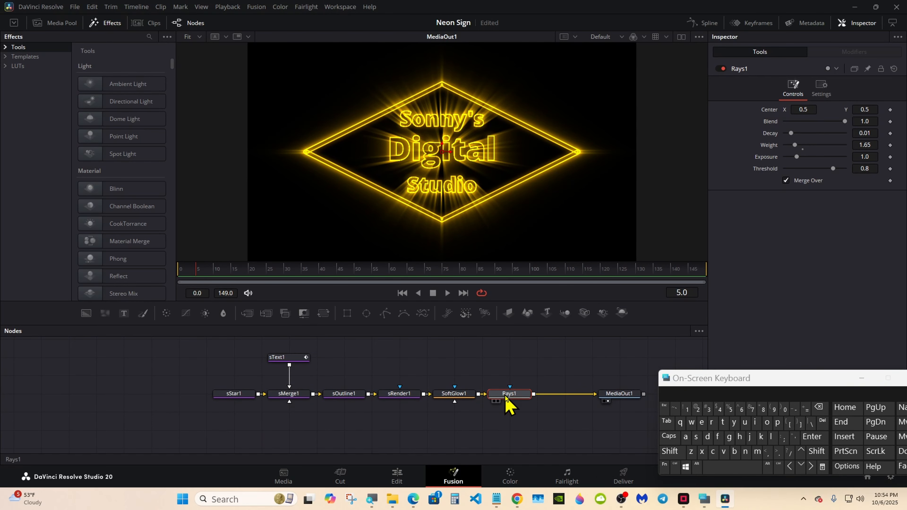
click(323, 313)
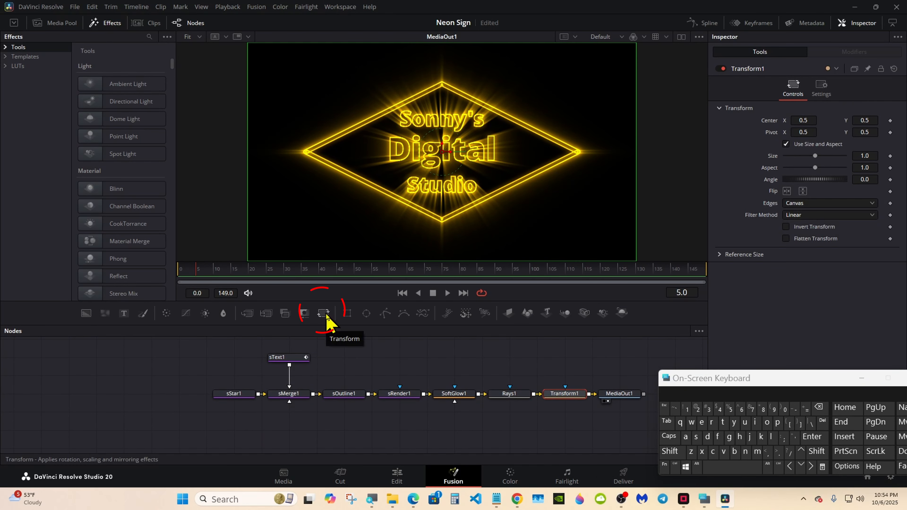
drag(723, 380, 718, 355)
Rename the Transform1 node to GroupControls
right_click(552, 400)
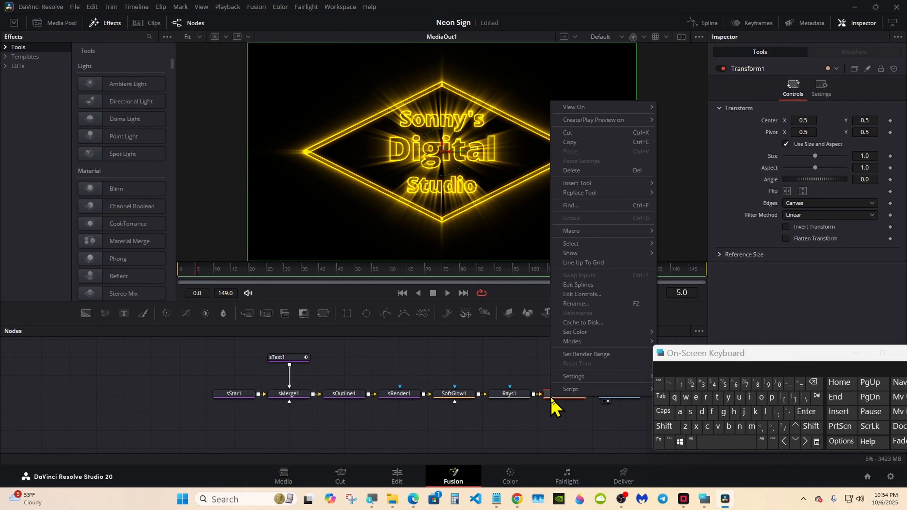
click(576, 304)
click(667, 427)
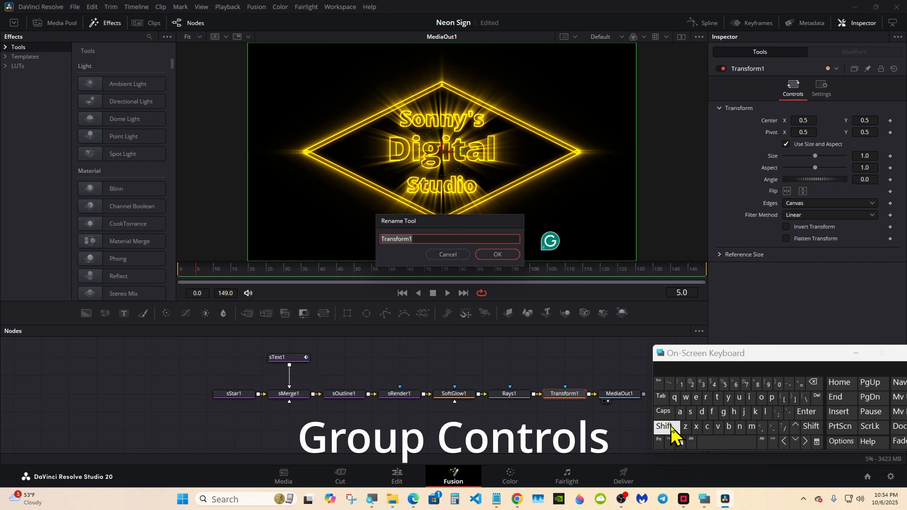
click(723, 412)
click(706, 397)
click(761, 397)
click(666, 367)
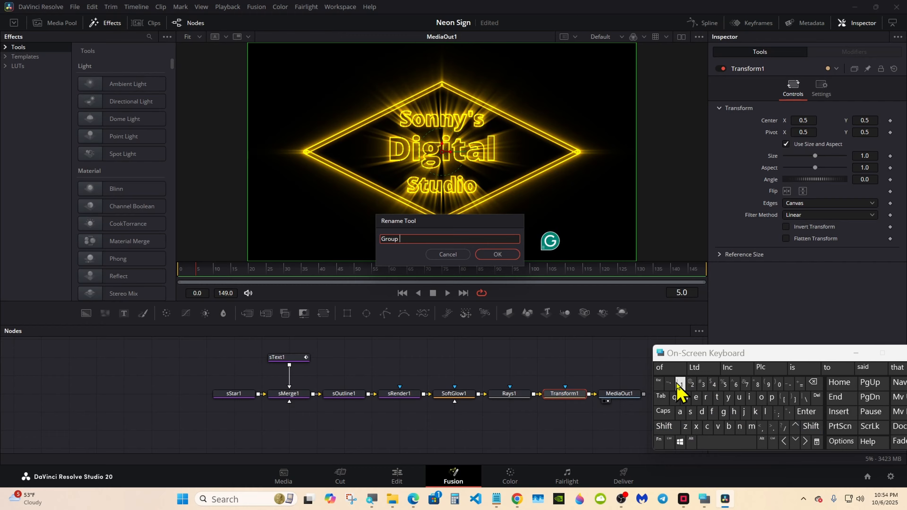
click(665, 426)
click(707, 426)
click(761, 397)
click(740, 427)
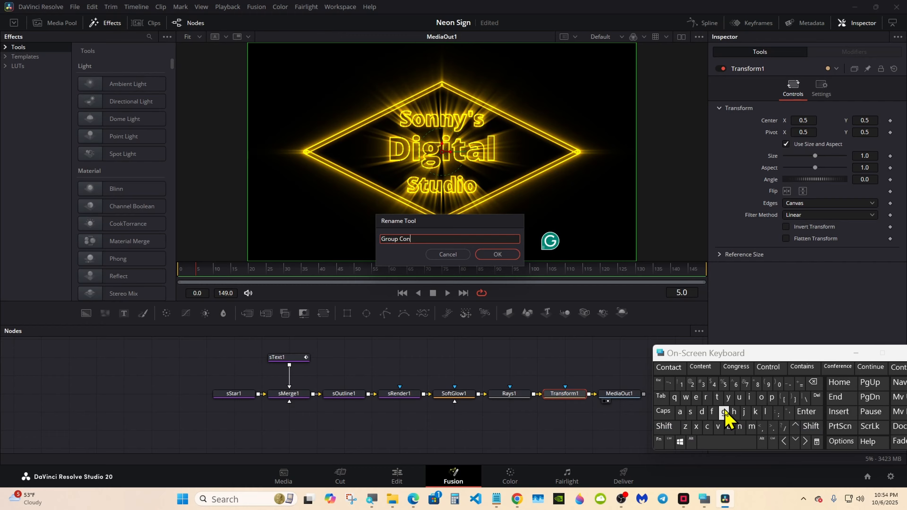
click(718, 397)
click(769, 367)
click(497, 254)
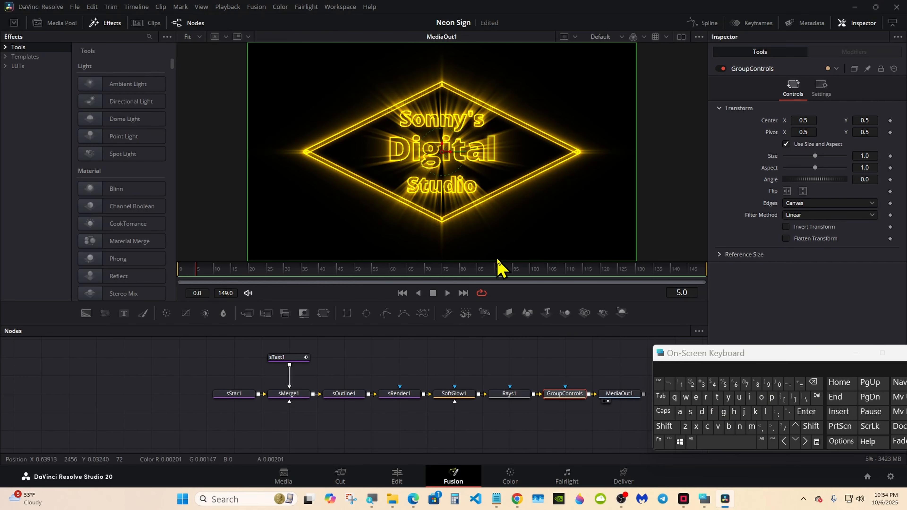
drag(674, 354, 688, 324)
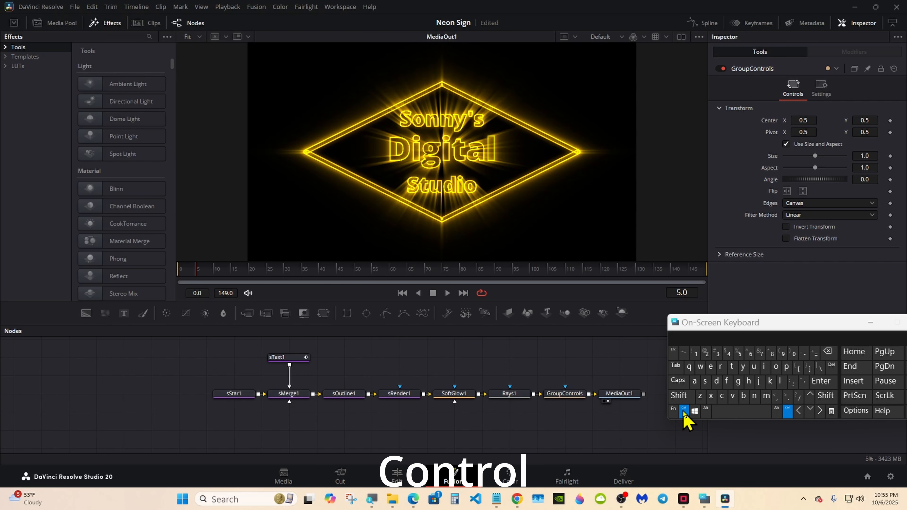
Select all nodes from sText1 to MediaOut1 and bring up Rays1's context menu for Macro options
ctrl+click(294, 359)
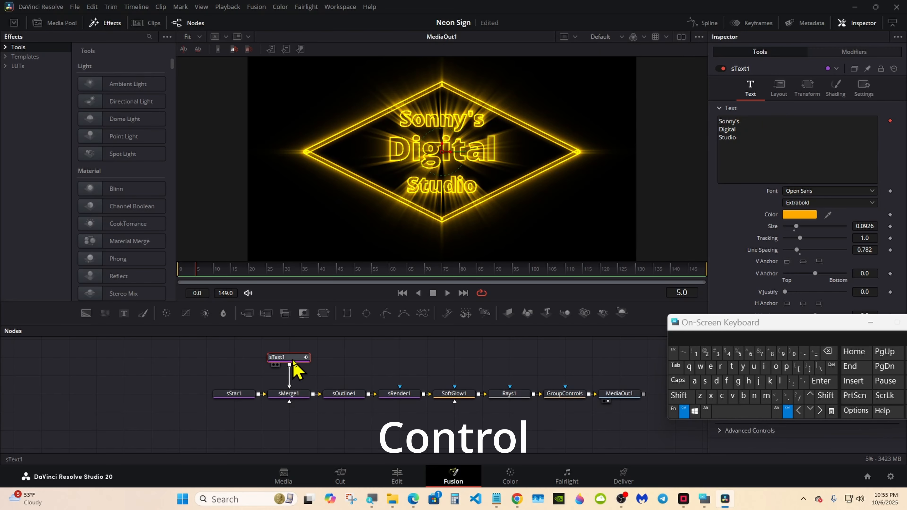
ctrl+click(552, 395)
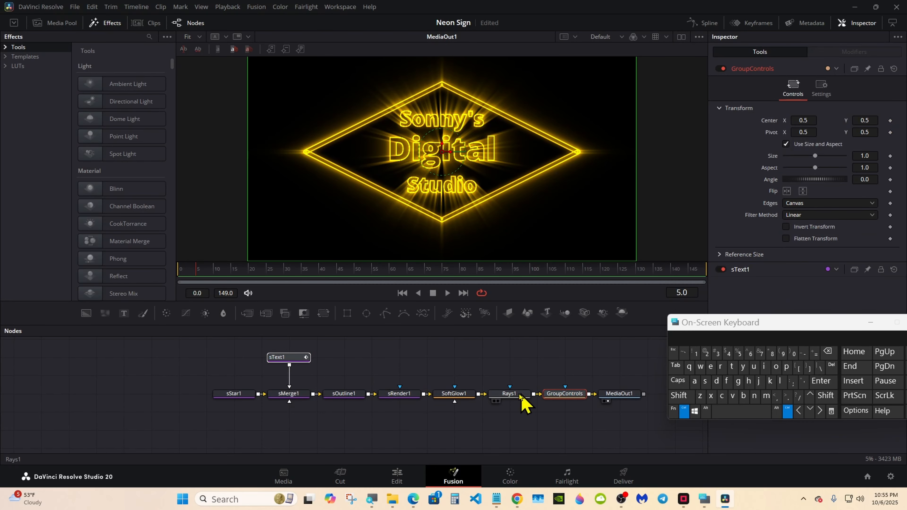
ctrl+click(459, 394)
ctrl+click(505, 395)
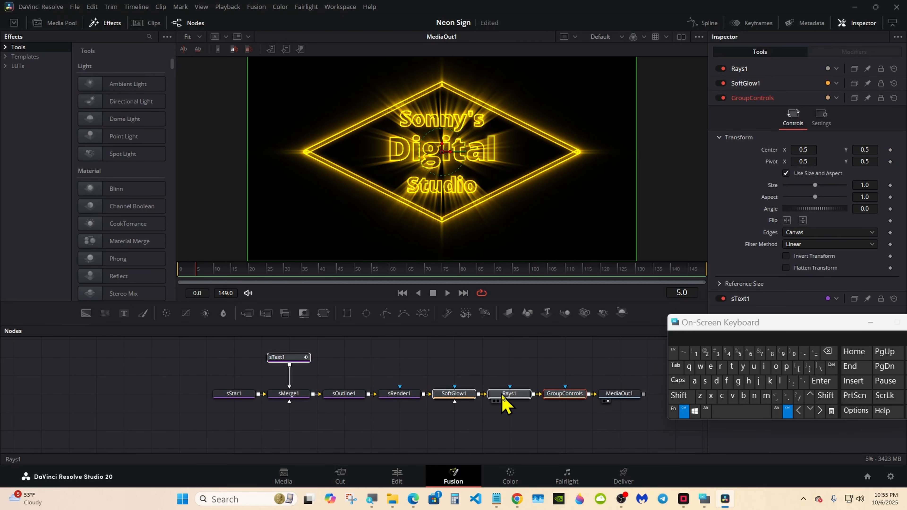
click(695, 382)
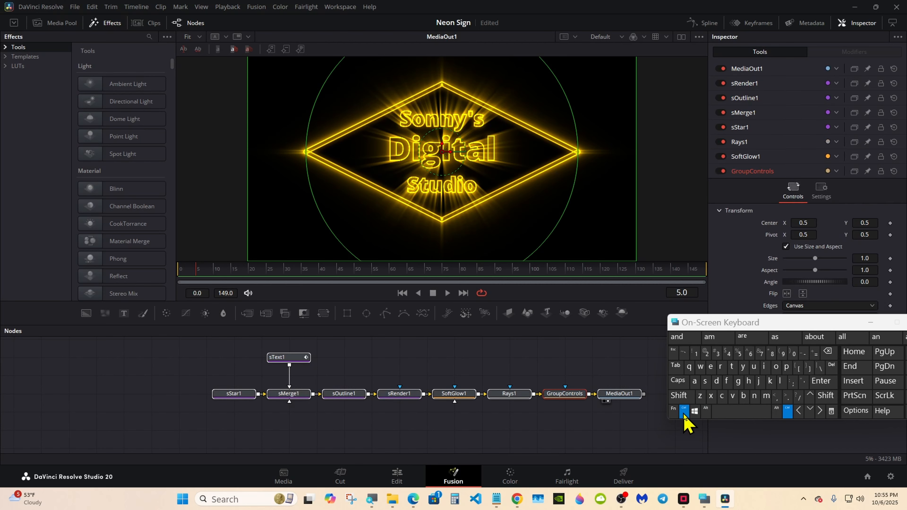
click(623, 394)
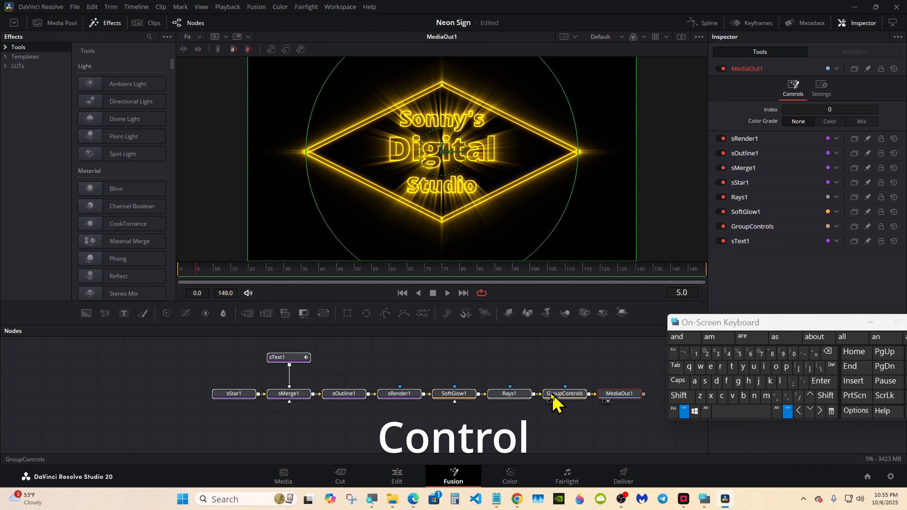
right_click(515, 396)
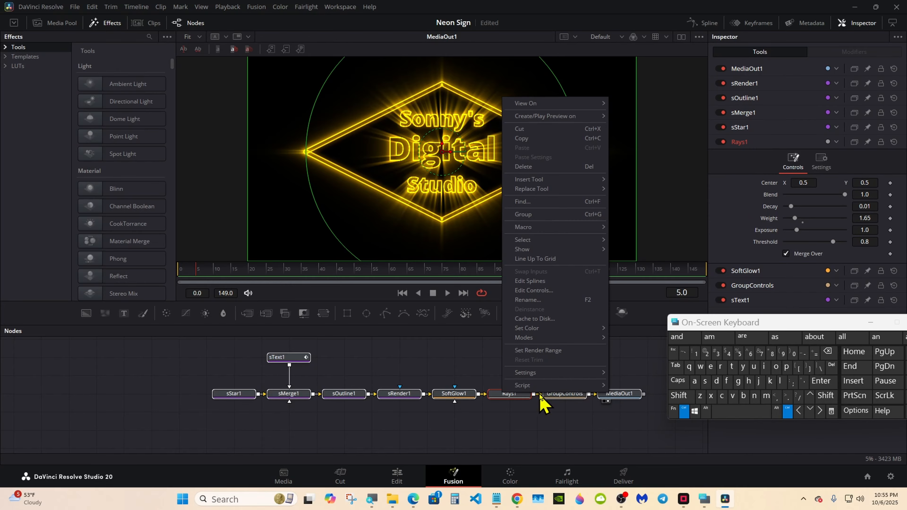
click(619, 396)
right_click(522, 396)
Create a macro from the selected nodes and move the Macro Editor aside
mouse_move(558, 230)
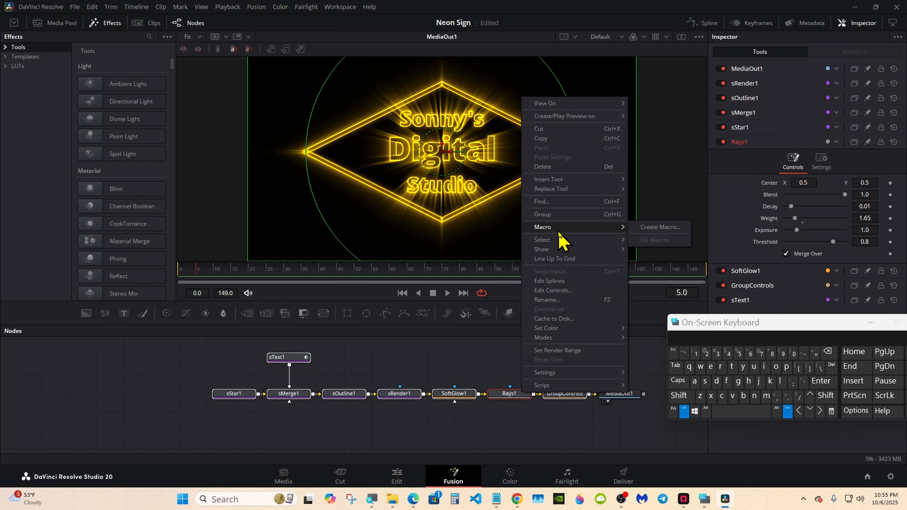
click(647, 231)
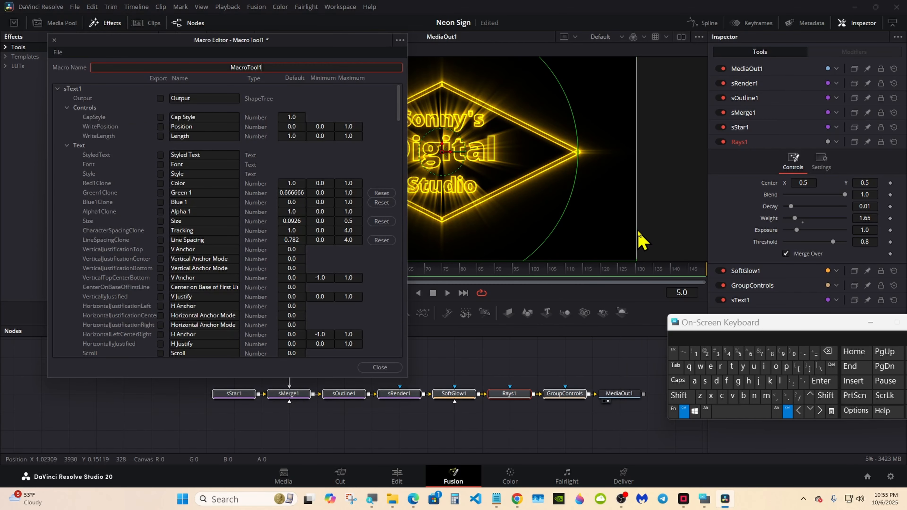
drag(170, 67, 426, 122)
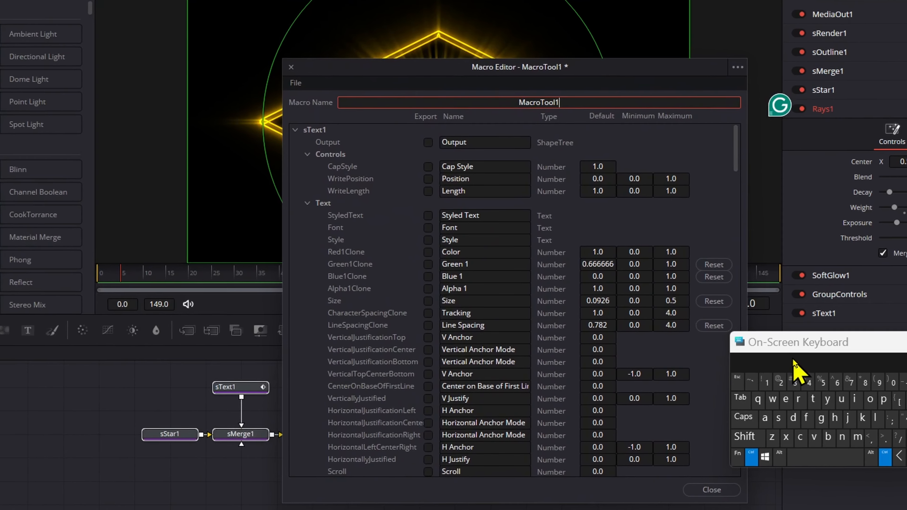
drag(716, 329, 609, 293)
Set the Macro Name to 'Neon Sign Tutorial'
click(633, 374)
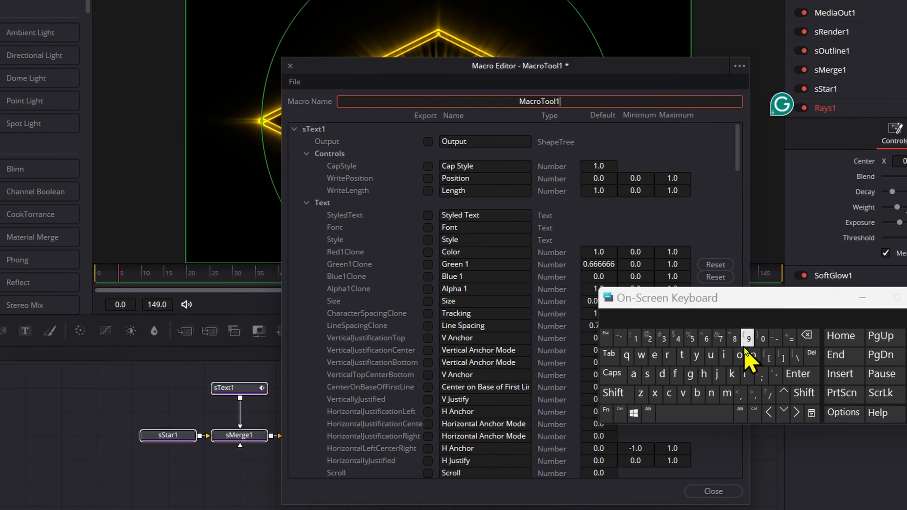
click(806, 336)
click(613, 393)
click(711, 392)
click(654, 355)
click(739, 356)
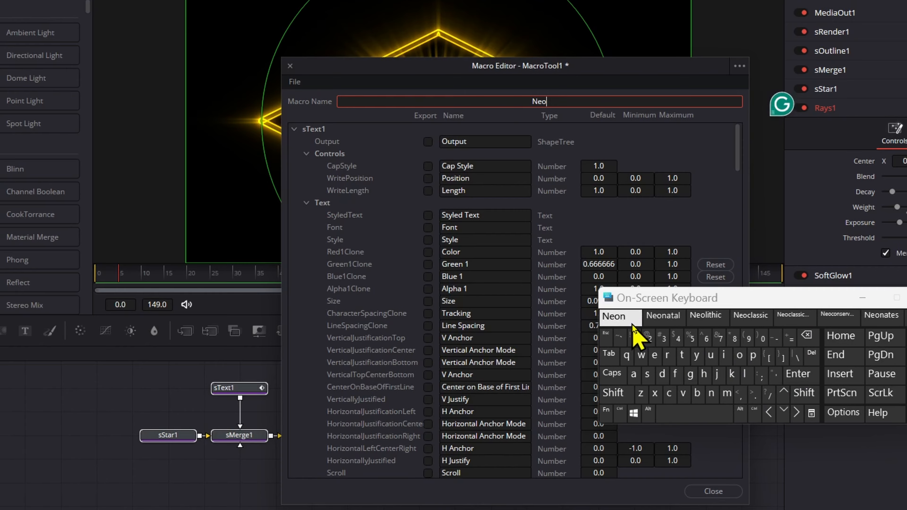
click(624, 322)
click(614, 392)
click(647, 373)
click(724, 356)
click(690, 373)
click(622, 320)
click(613, 393)
click(681, 355)
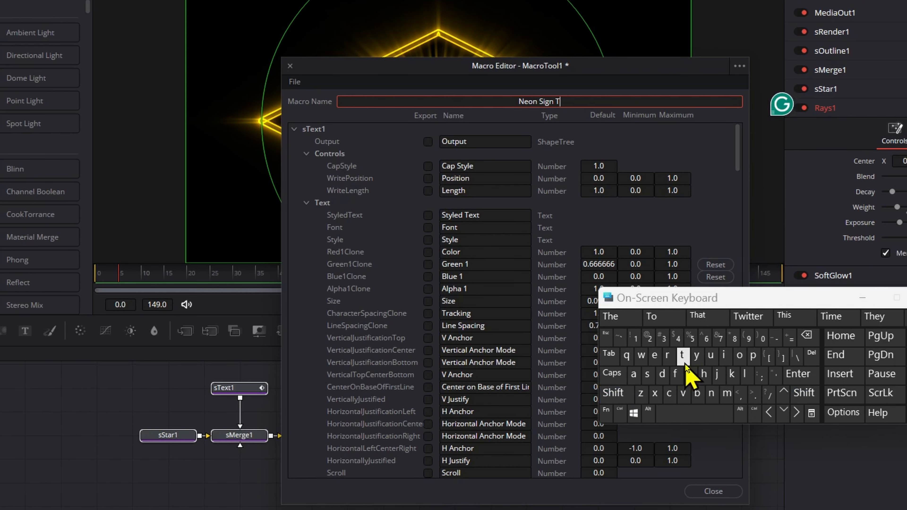
click(711, 356)
click(682, 355)
click(619, 317)
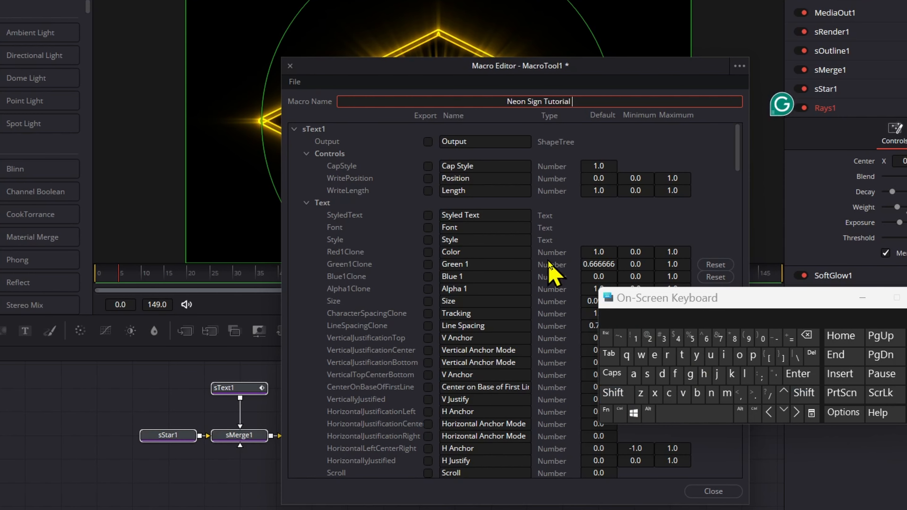
Export sText1's Color and Green channels as controls, then collapse sText1
click(428, 252)
click(427, 264)
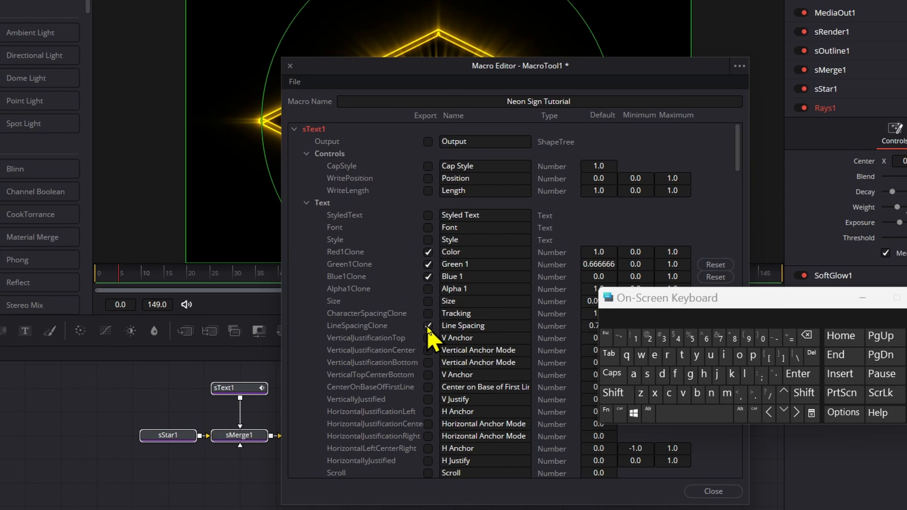
click(295, 131)
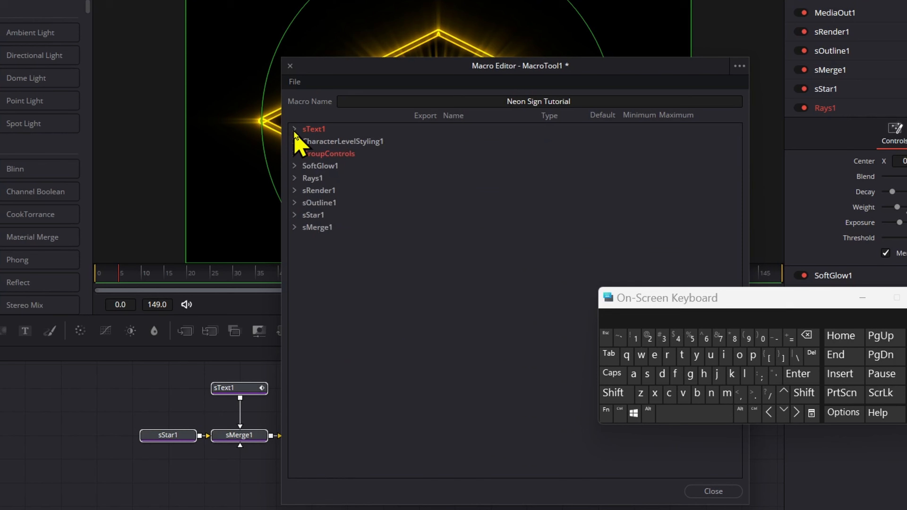
Export GroupControls' Center and Size as macro controls
click(294, 154)
click(428, 215)
click(428, 252)
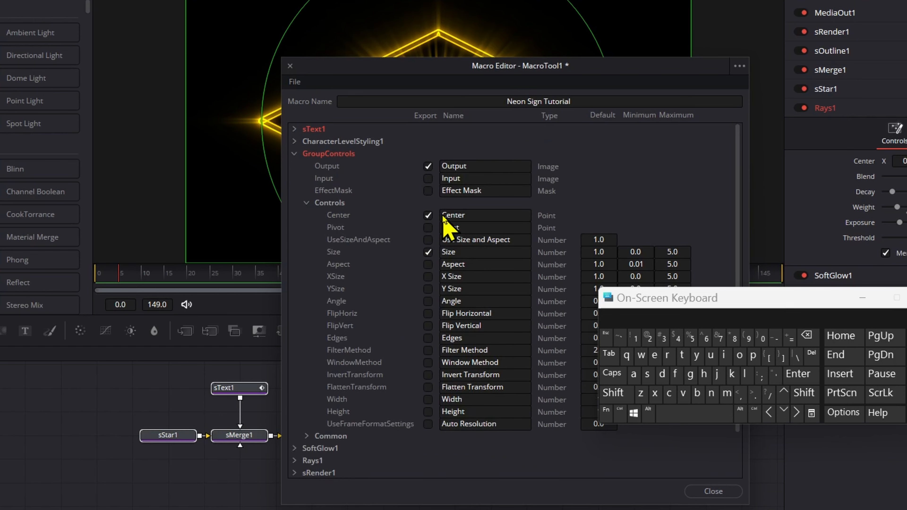
Relabel the exported Center control as 'Group Controls Center'
click(443, 217)
click(614, 393)
click(690, 374)
click(667, 355)
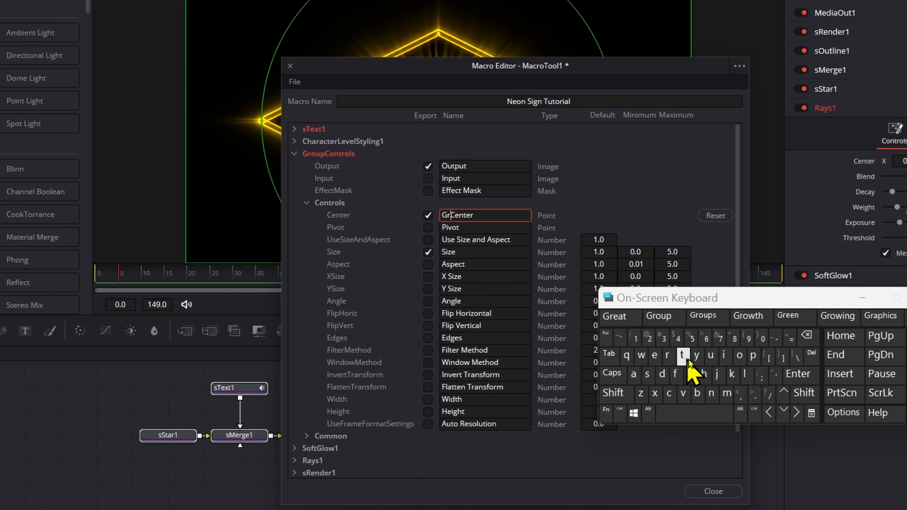
click(739, 355)
click(619, 316)
click(613, 393)
click(671, 393)
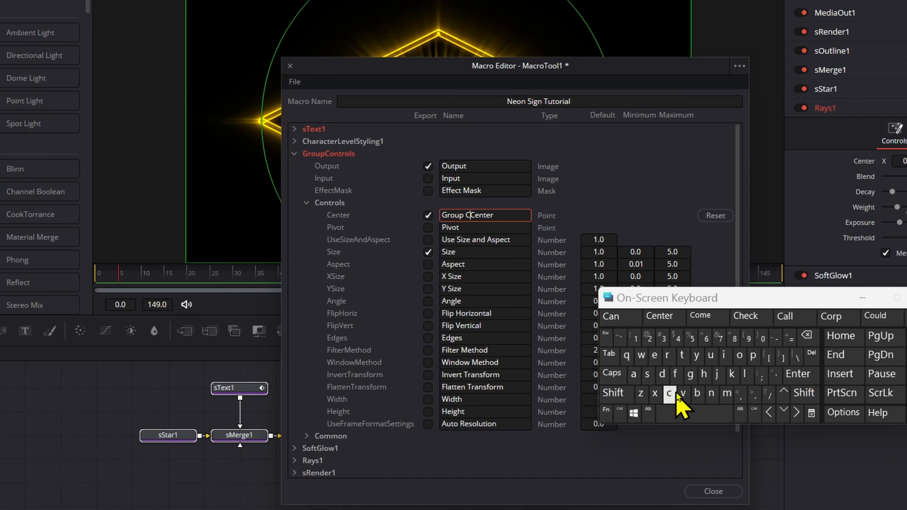
click(739, 355)
click(712, 393)
click(682, 355)
click(667, 355)
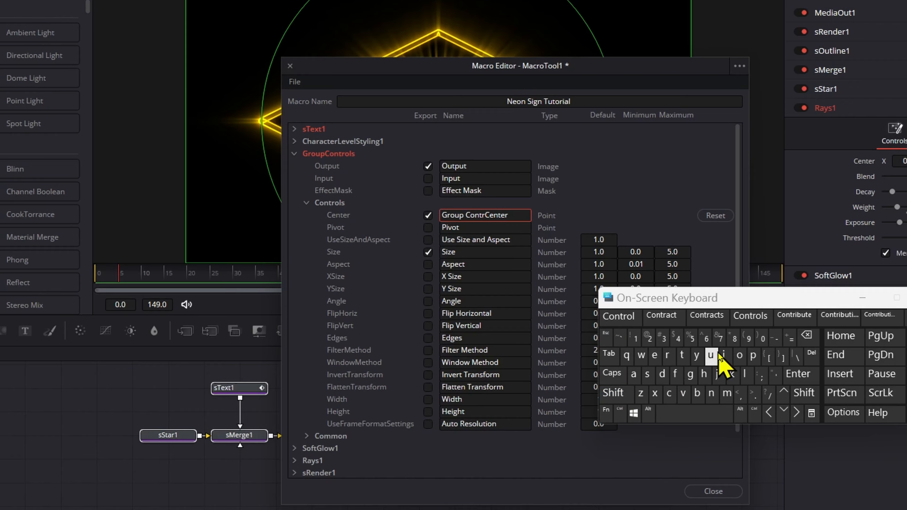
click(749, 316)
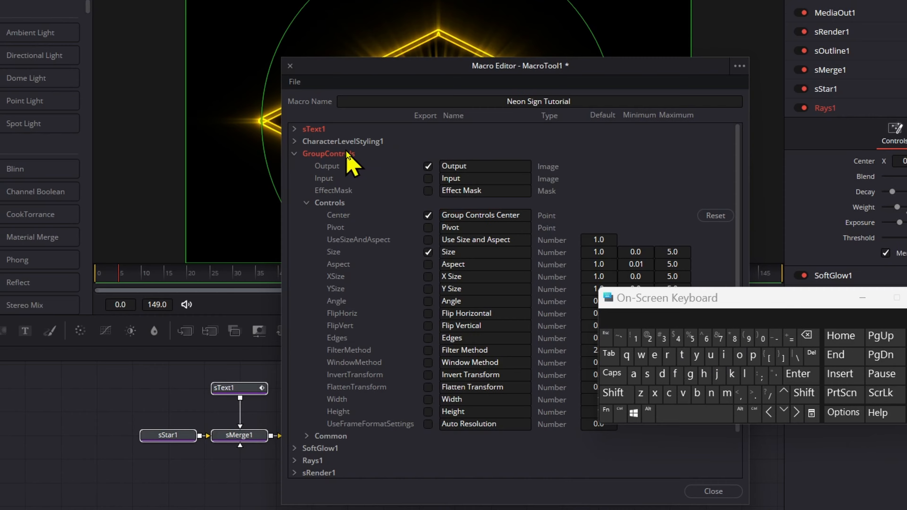
Export SoftGlow1's Gain and Rays1's Center and Blend as macro controls
click(295, 154)
click(295, 166)
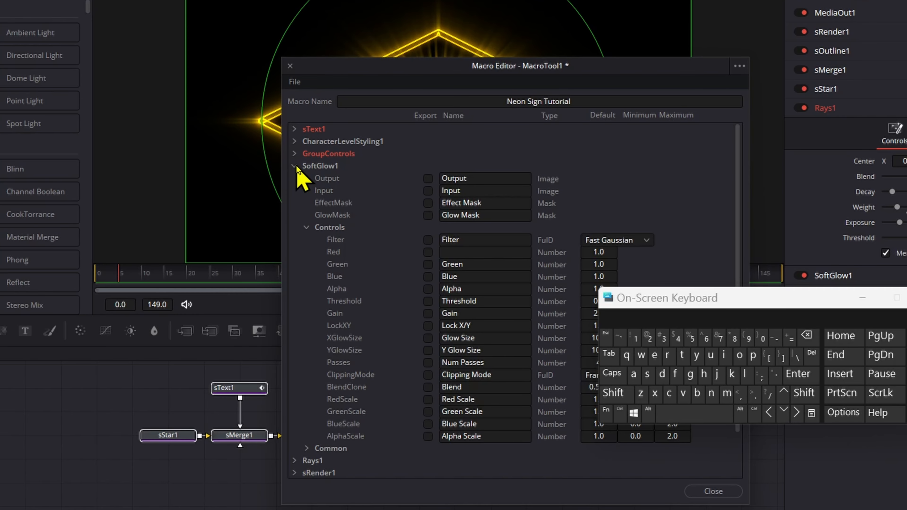
click(427, 313)
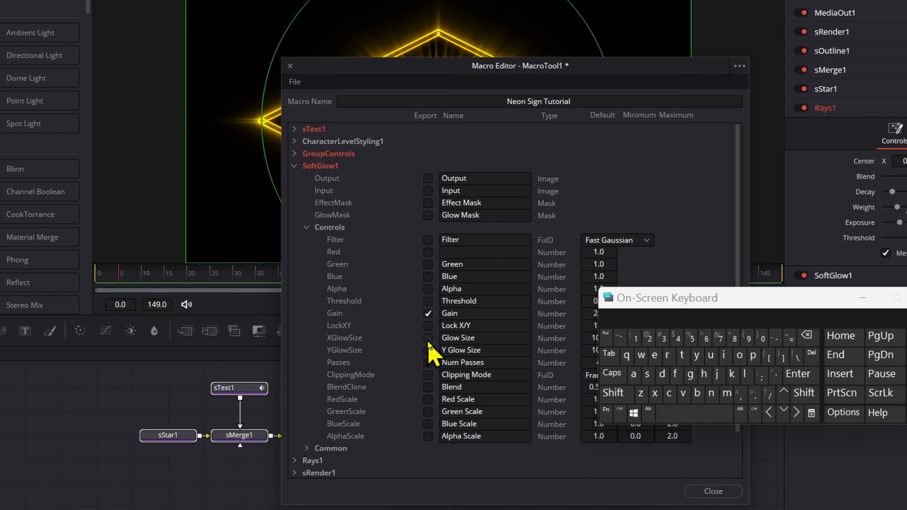
click(294, 166)
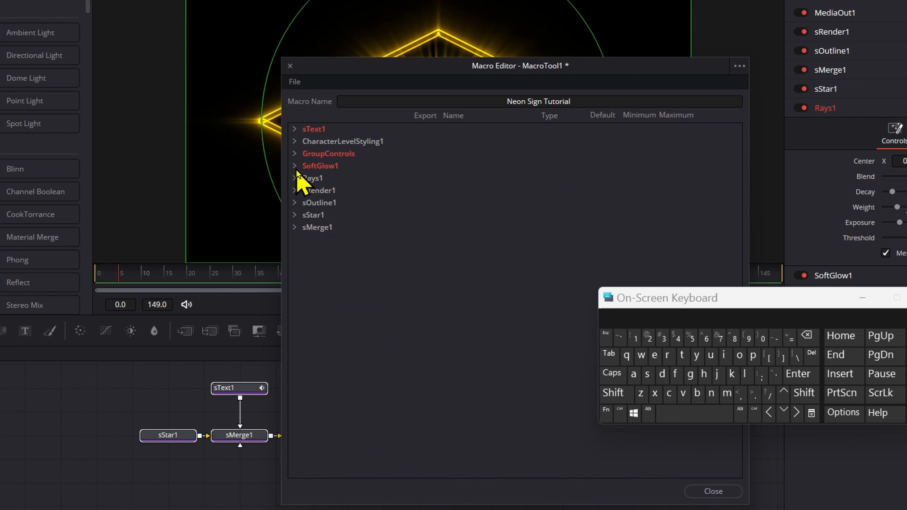
click(295, 178)
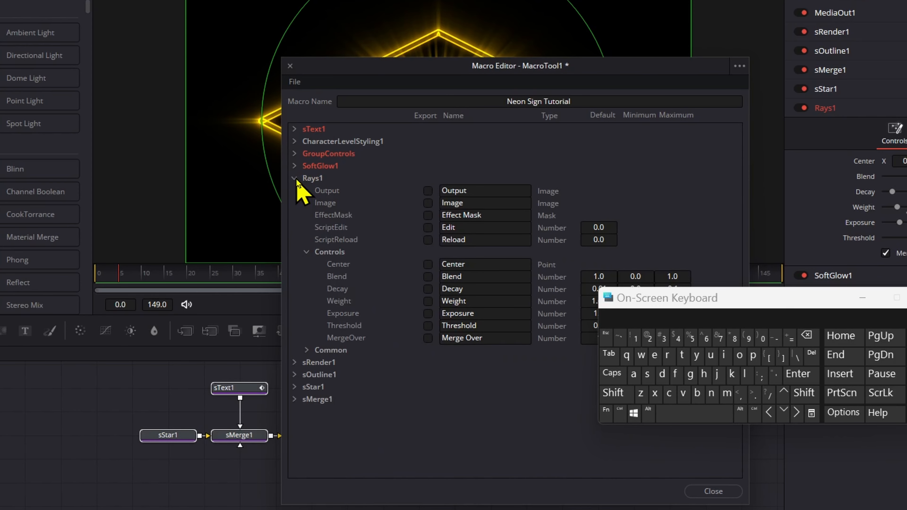
click(427, 265)
click(428, 277)
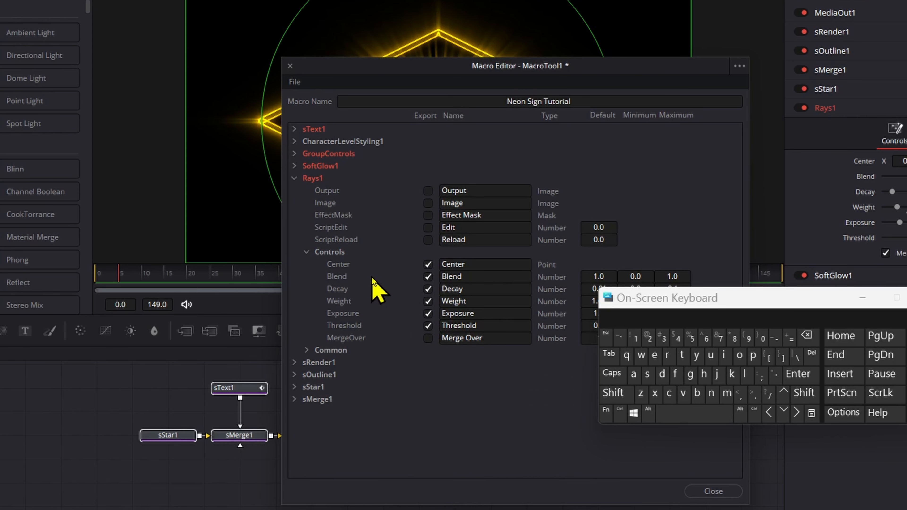
click(296, 179)
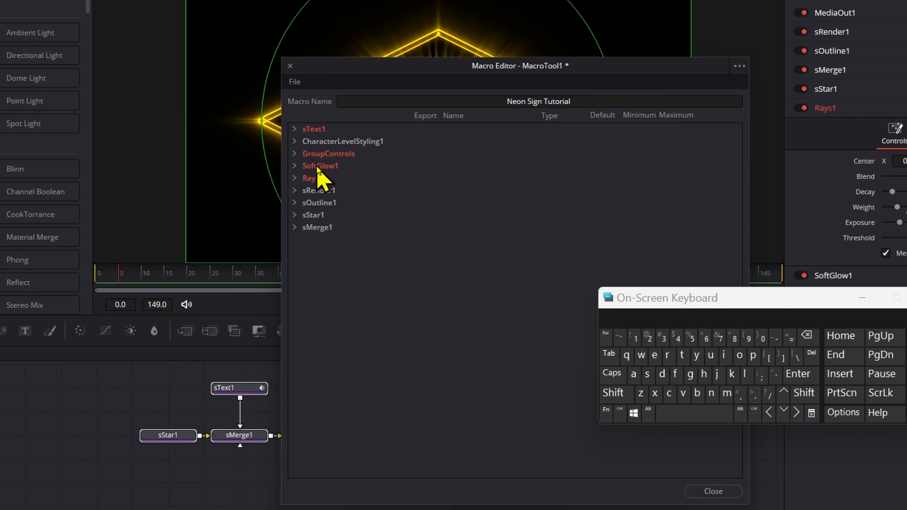
Save the macro as Neon Sign Tutorial.setting in Fusion\Templates\Edit\Titles\Tutorial
click(298, 85)
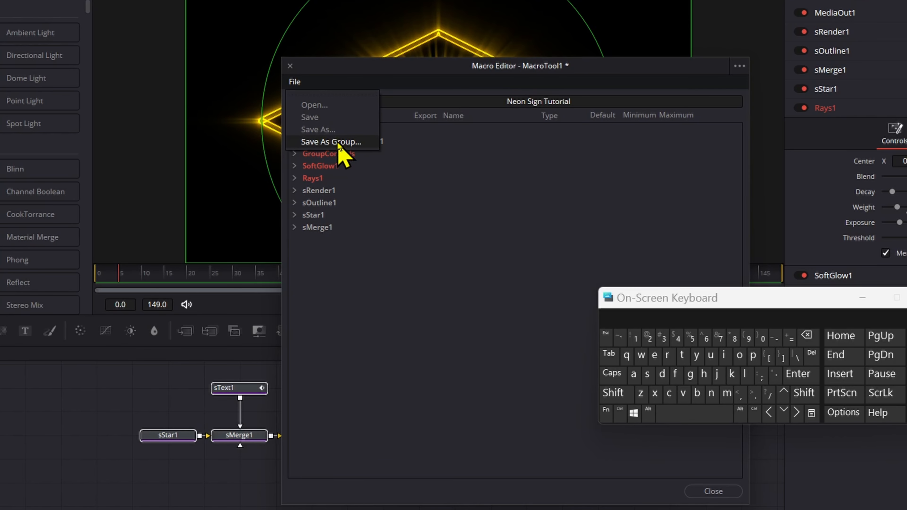
click(338, 142)
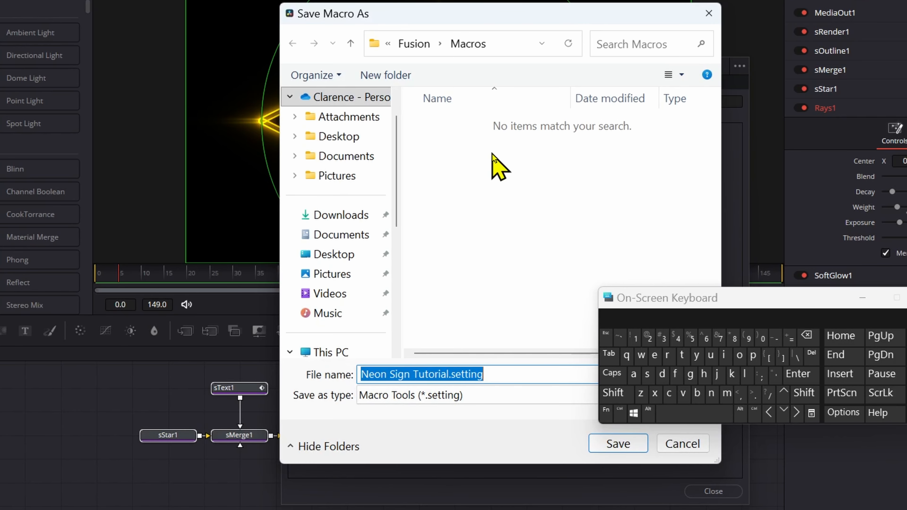
click(414, 44)
drag(714, 104, 718, 223)
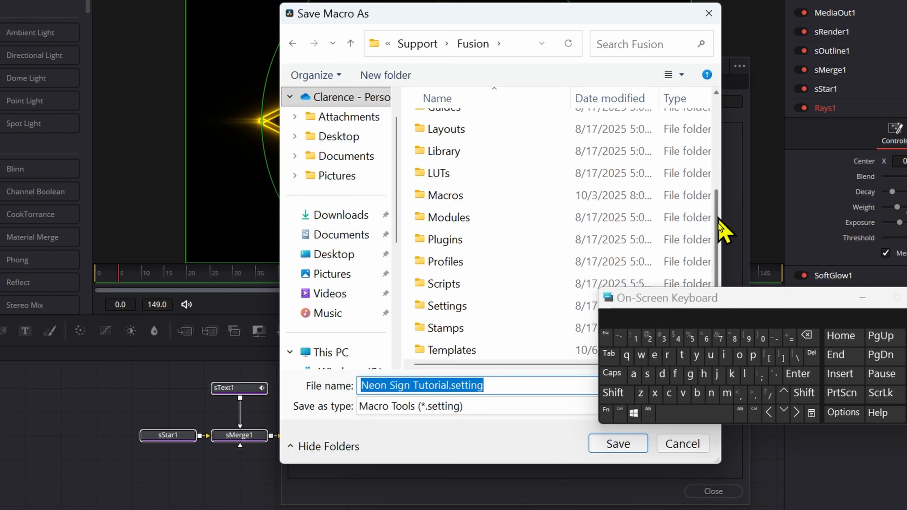
double_click(520, 350)
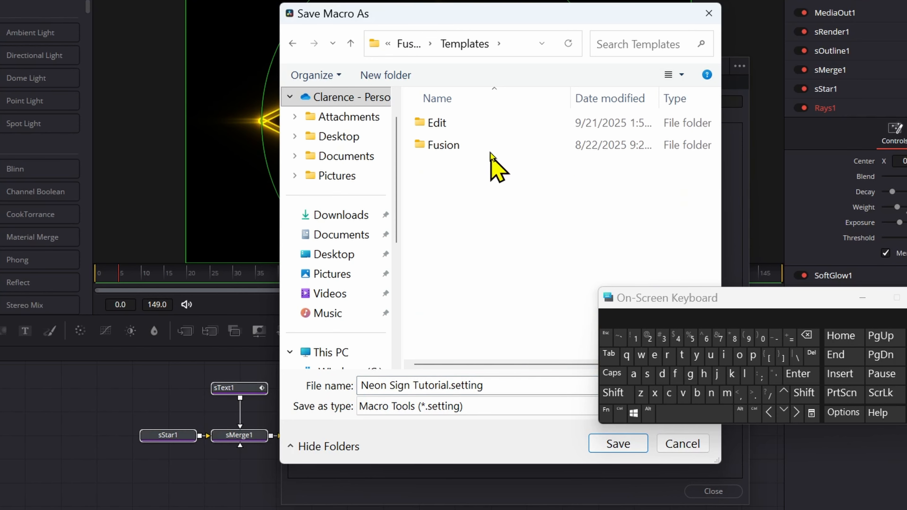
double_click(486, 125)
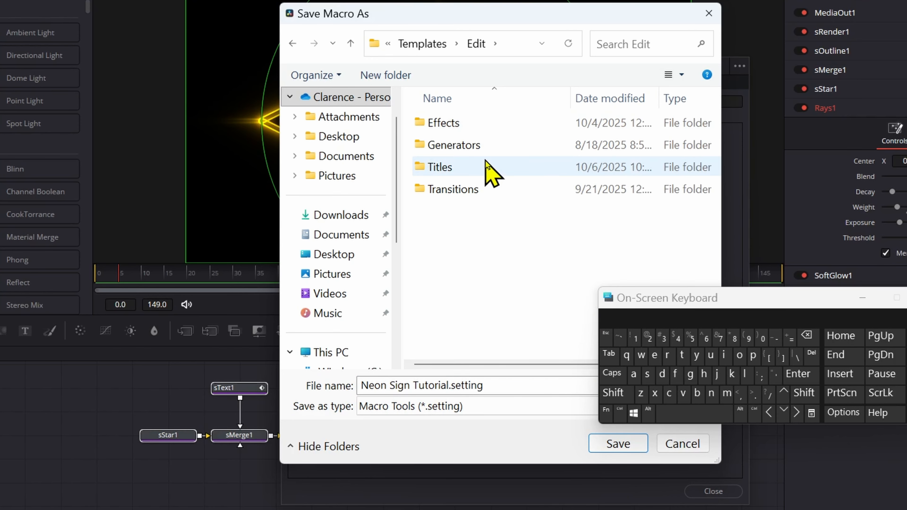
double_click(491, 173)
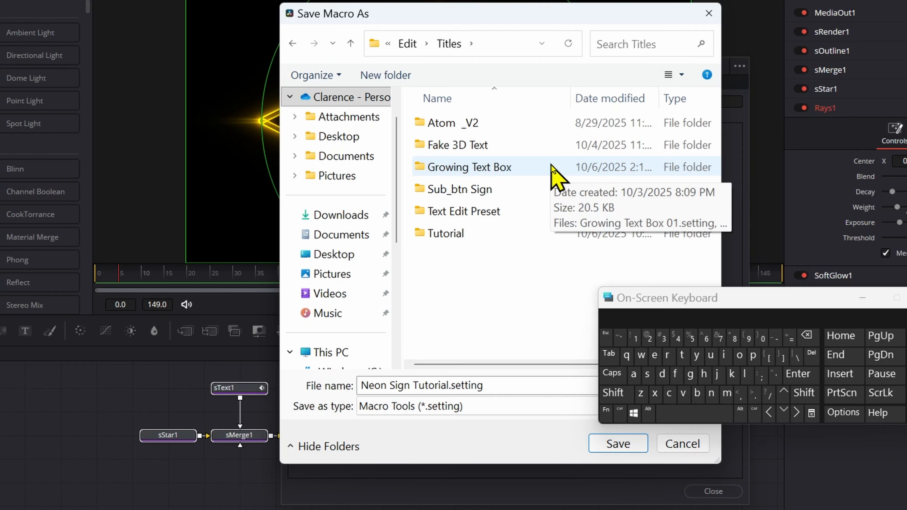
double_click(479, 234)
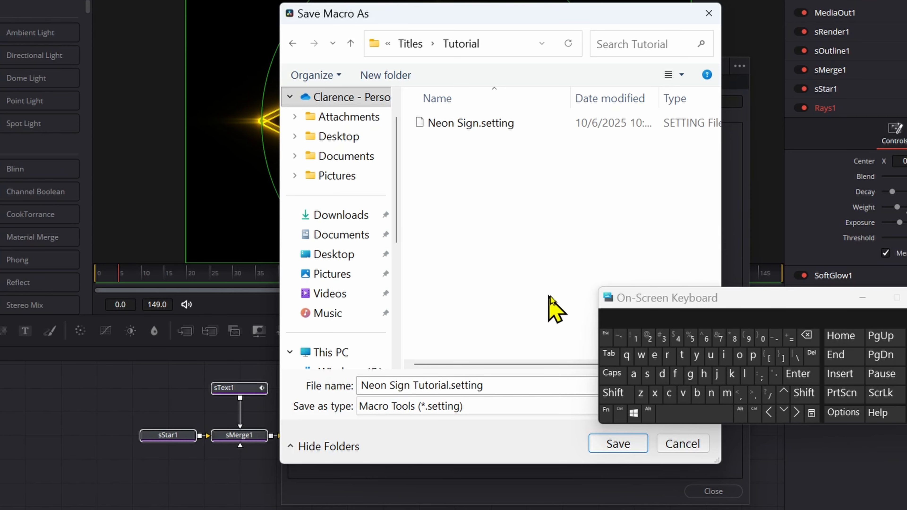
drag(628, 300, 660, 300)
click(618, 443)
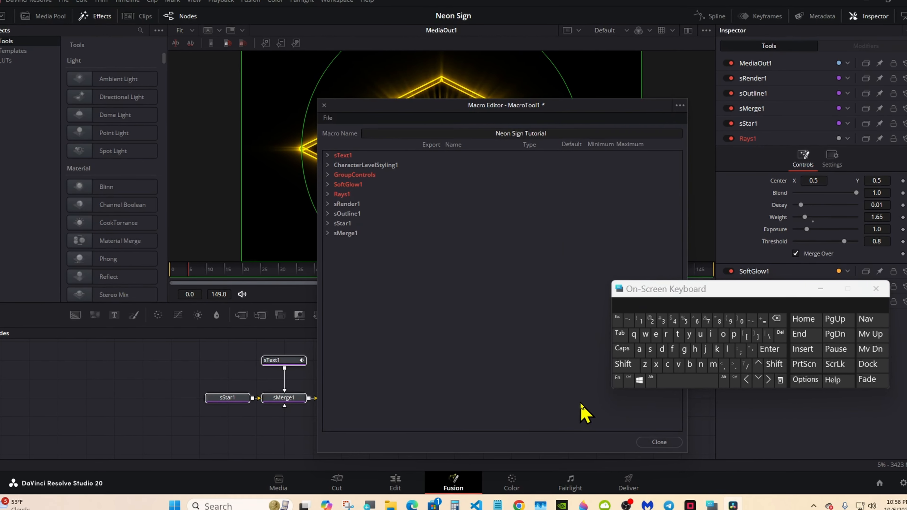
Close the Macro Editor and switch to the Edit page
click(659, 442)
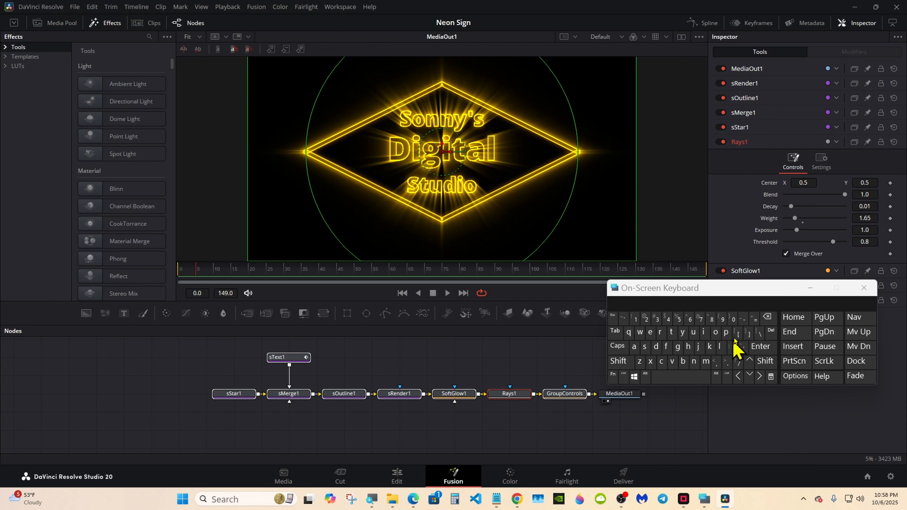
click(482, 351)
click(397, 477)
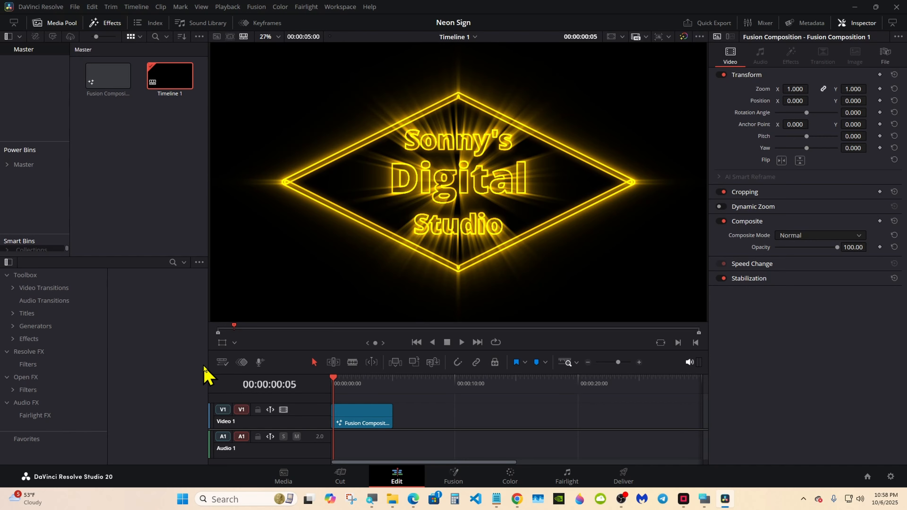
Drag Neon Sign Tutorial from the Titles > Tutorial bin onto V1 and select the clip
click(13, 314)
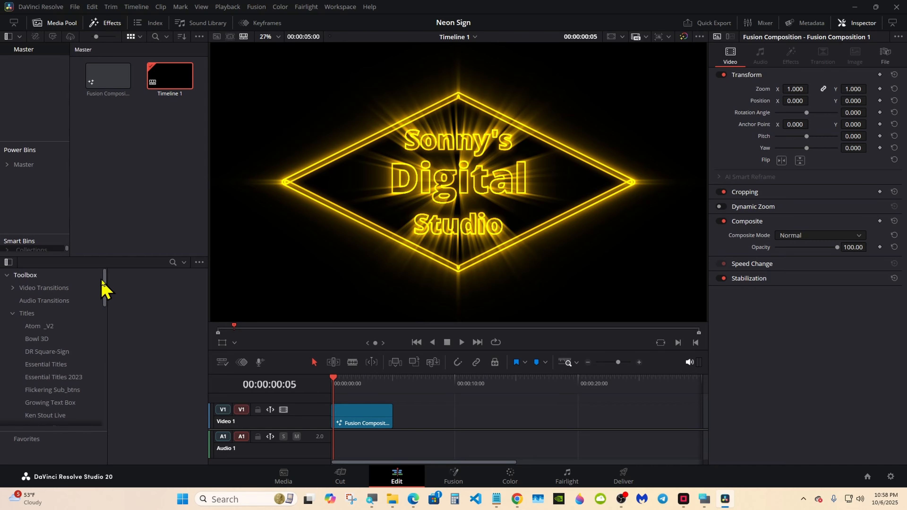
drag(105, 290, 105, 386)
click(71, 379)
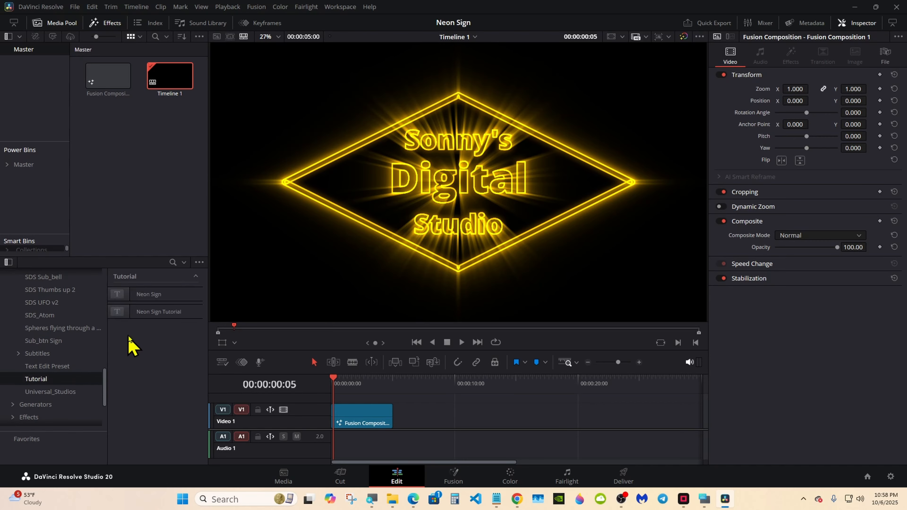
drag(159, 312, 433, 416)
click(442, 385)
click(453, 410)
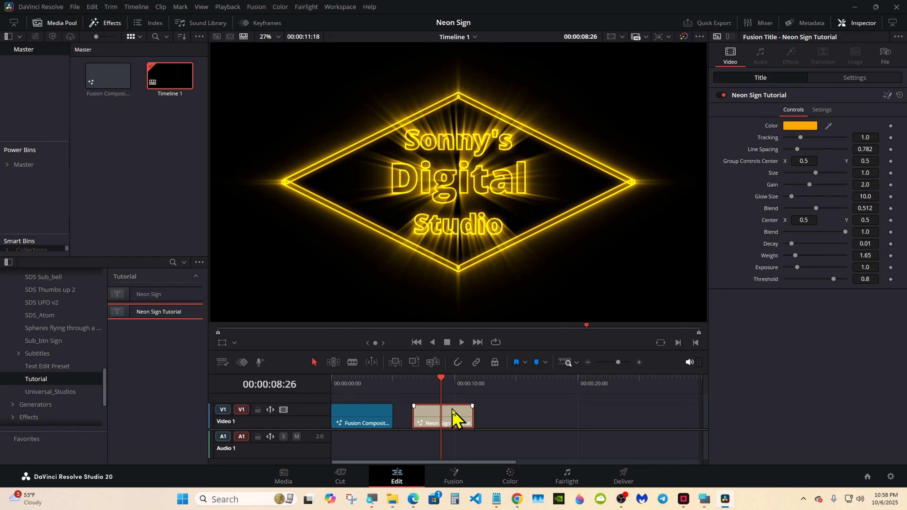
Recolour the sign blue (#5e76ff) in the Color picker
click(808, 125)
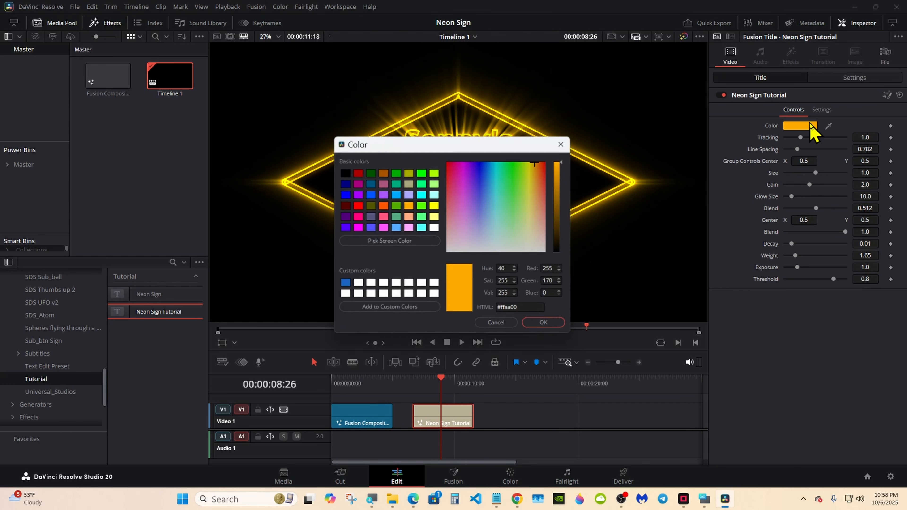
drag(440, 140, 636, 257)
drag(711, 295, 681, 306)
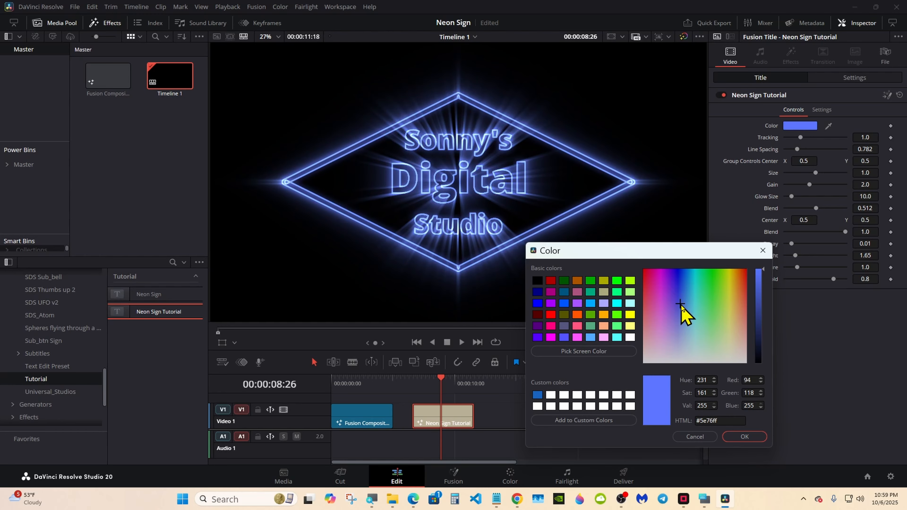
click(747, 437)
Adjust rays weight and glow blend, keep Size at 1.0, and set Line Spacing to 0.711
drag(795, 255, 798, 255)
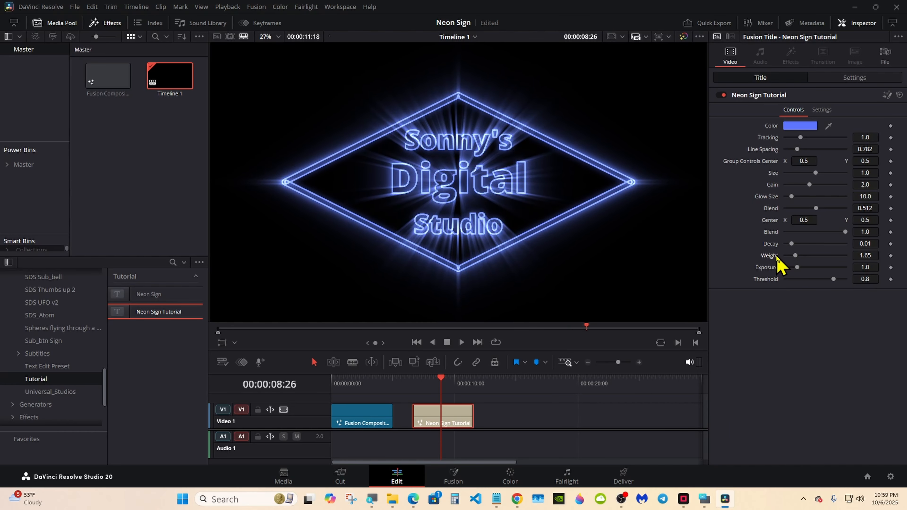
mouse_move(816, 209)
mouse_down()
mouse_move(836, 211)
mouse_move(793, 214)
mouse_move(817, 214)
mouse_up()
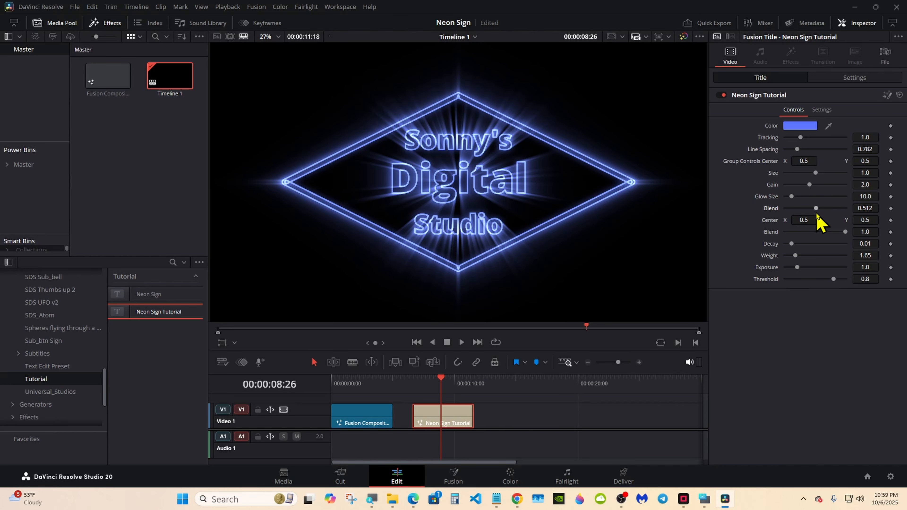
drag(815, 173, 807, 173)
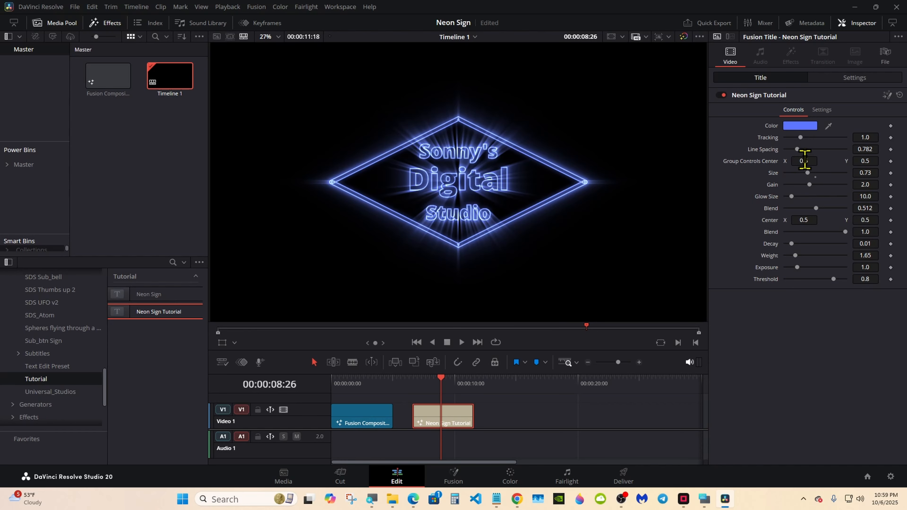
click(816, 175)
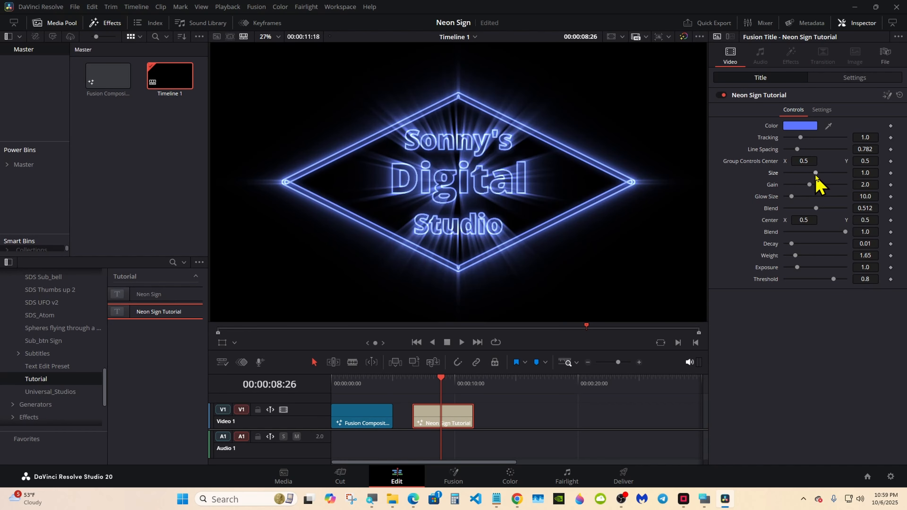
drag(863, 152, 860, 133)
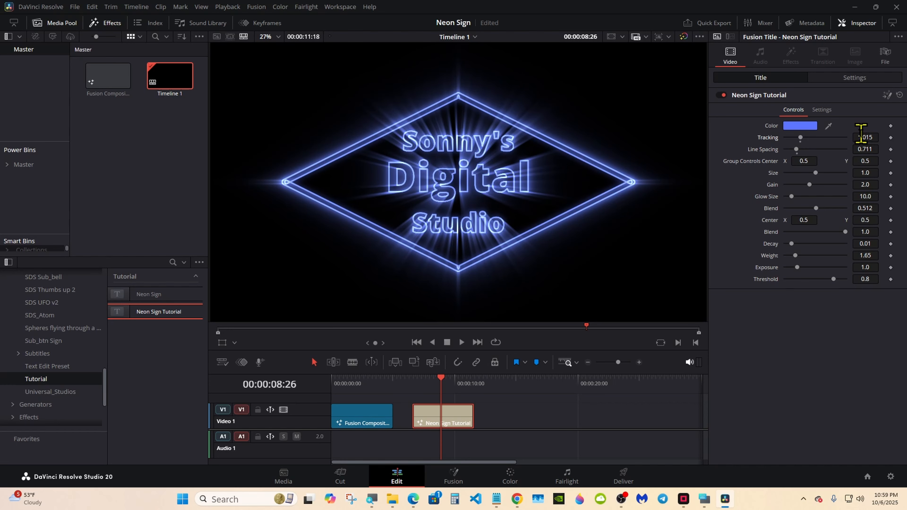